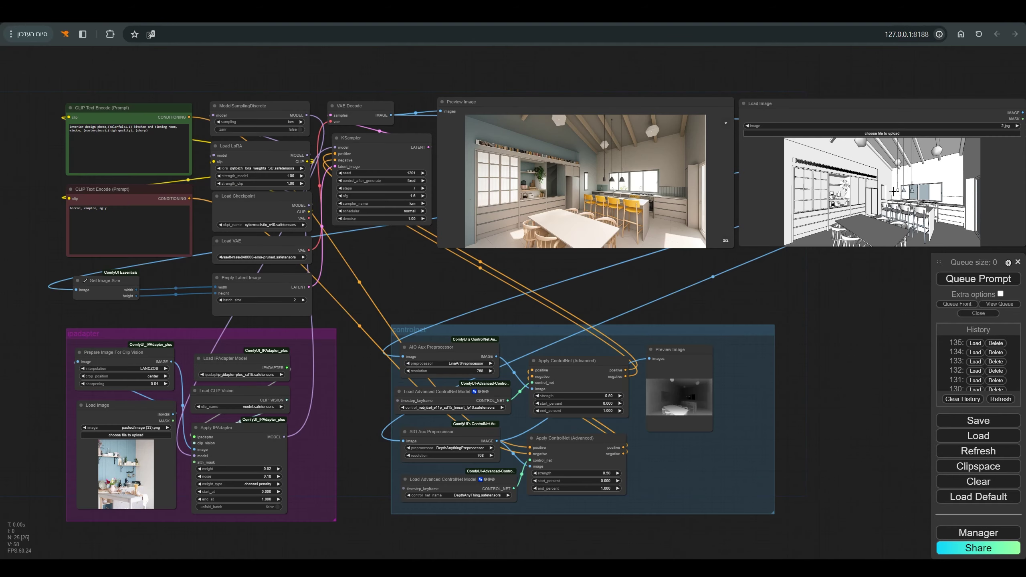
Examine the rendered preview, the line-drawing input, the positive prompt with its colorful:1.1 weighting, and the Load LoRA node.
scroll(915, 190, up, 10)
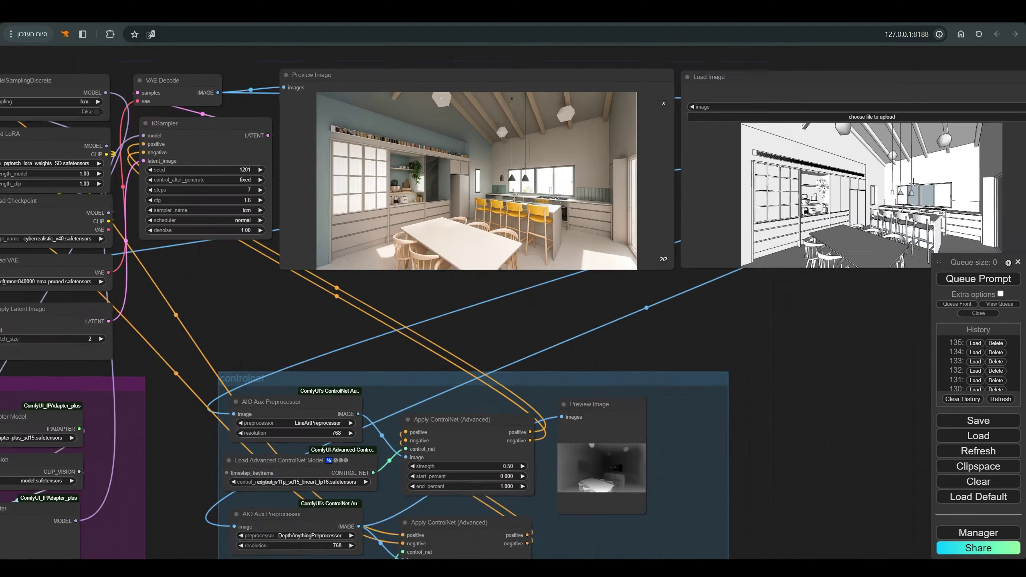
scroll(683, 482, down, 2)
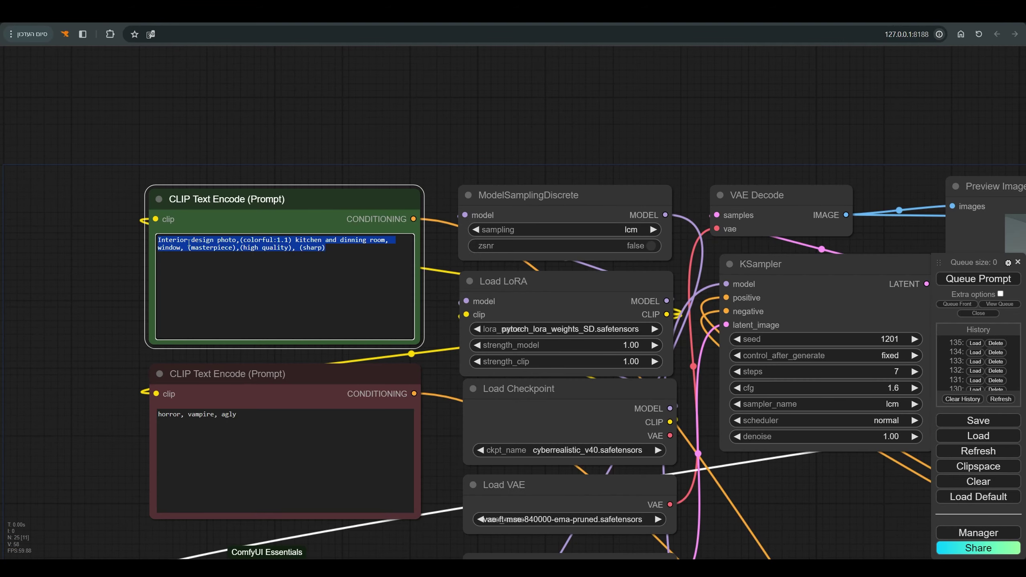
drag(158, 241, 243, 239)
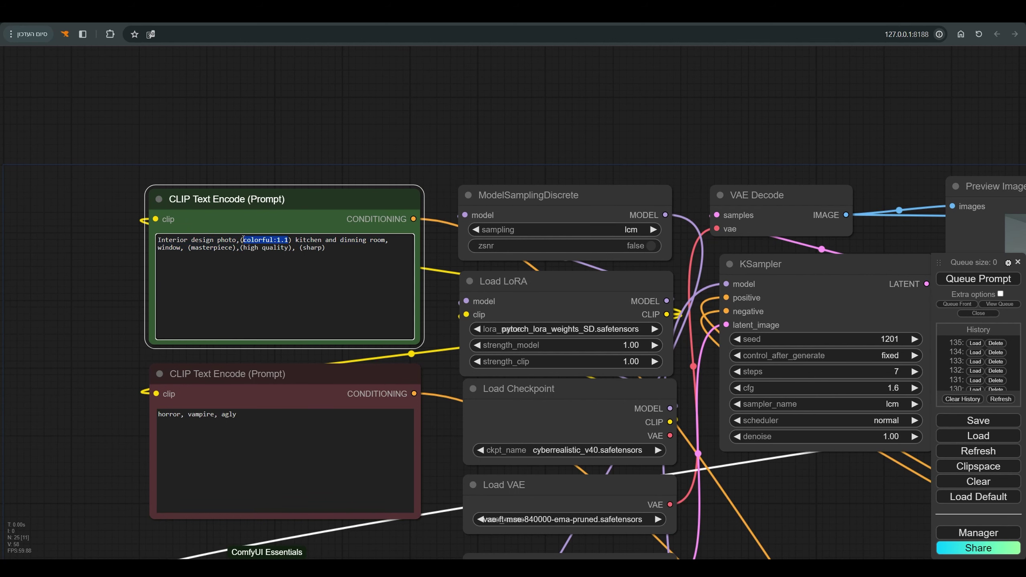
click(304, 248)
drag(595, 299, 593, 295)
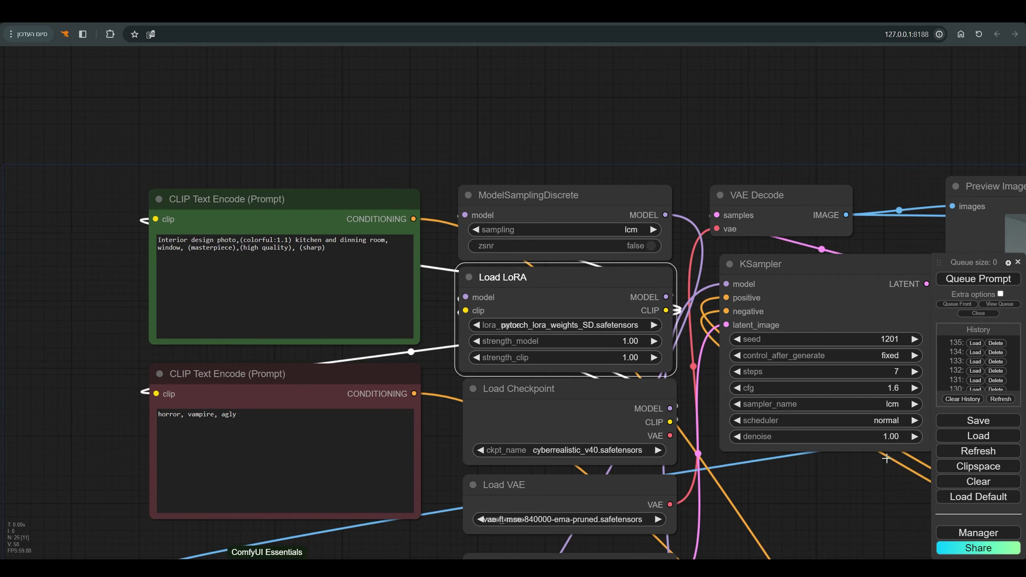
Examine the KSampler settings and trace where the line drawing from the Load Image node is connected.
drag(860, 462, 703, 191)
scroll(707, 268, down, 4)
drag(688, 266, 437, 294)
scroll(546, 210, down, 4)
mouse_move(879, 133)
mouse_down()
mouse_move(864, 134)
mouse_move(887, 136)
mouse_up()
drag(895, 302, 831, 331)
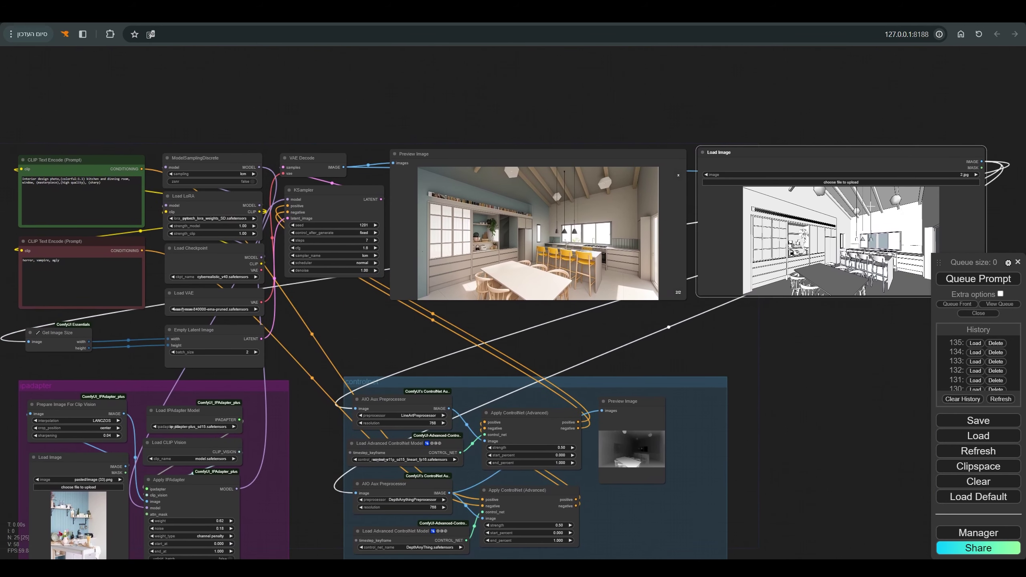
click(699, 298)
click(715, 271)
drag(664, 334, 744, 272)
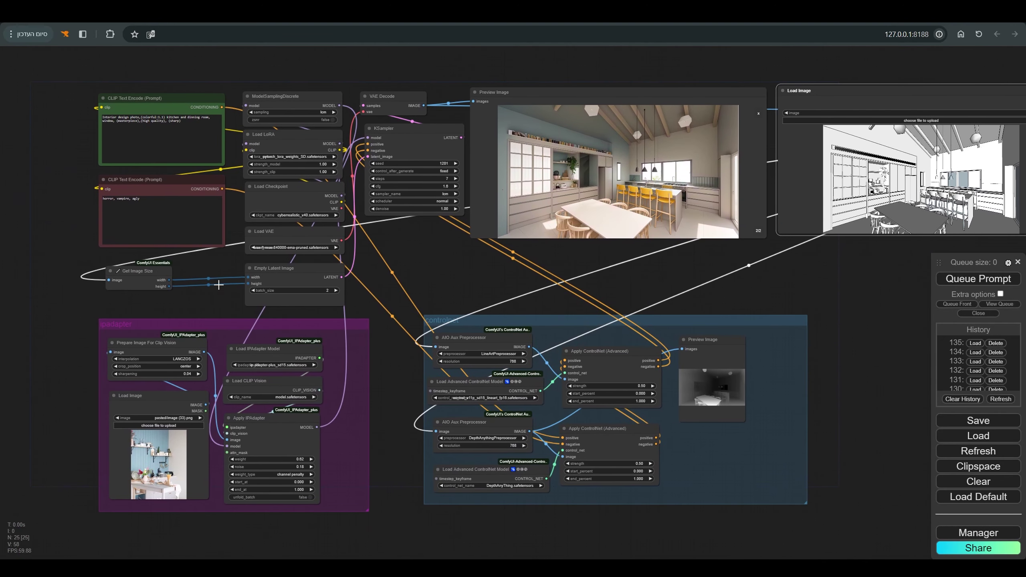
Examine how the Get Image Size node feeds the width and height inputs of the Empty Latent Image node.
click(155, 270)
scroll(107, 279, up, 5)
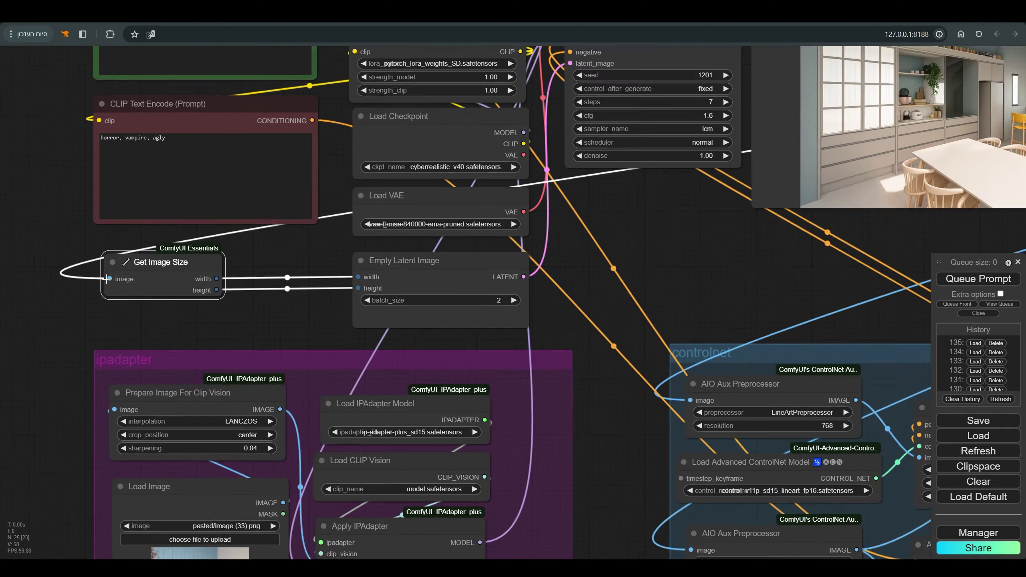
scroll(107, 279, up, 8)
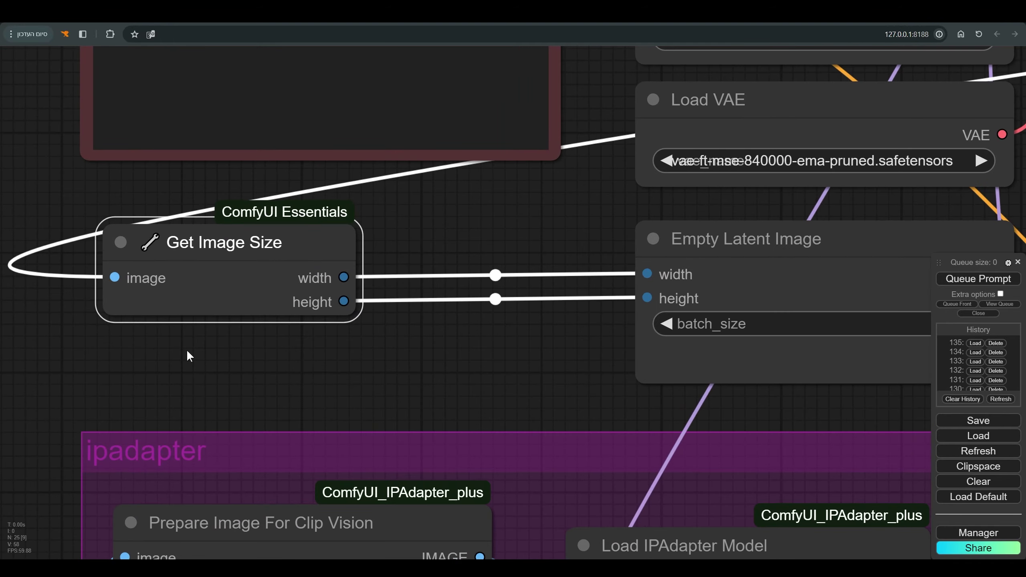
scroll(278, 358, down, 6)
scroll(378, 367, down, 5)
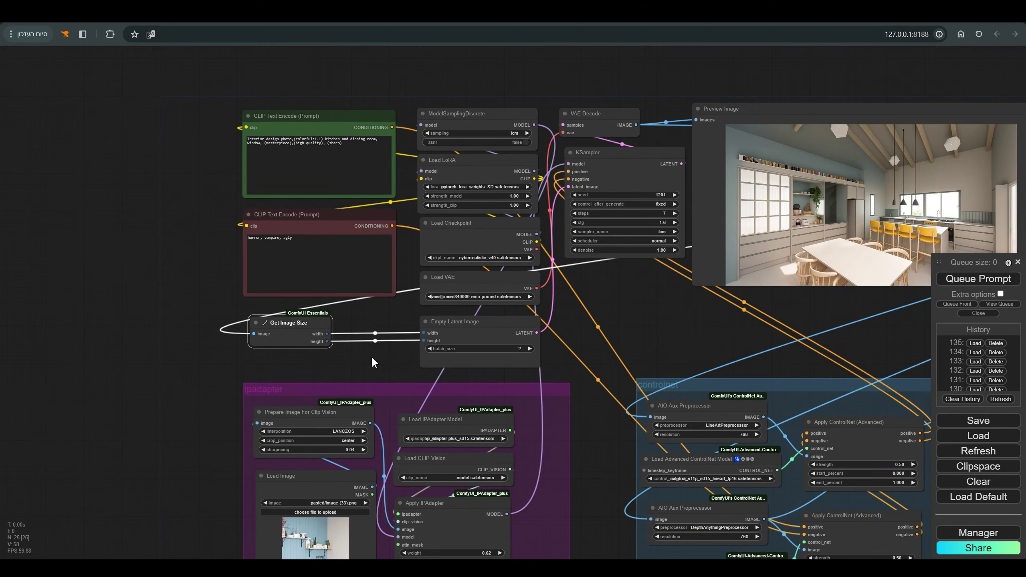
scroll(371, 356, up, 2)
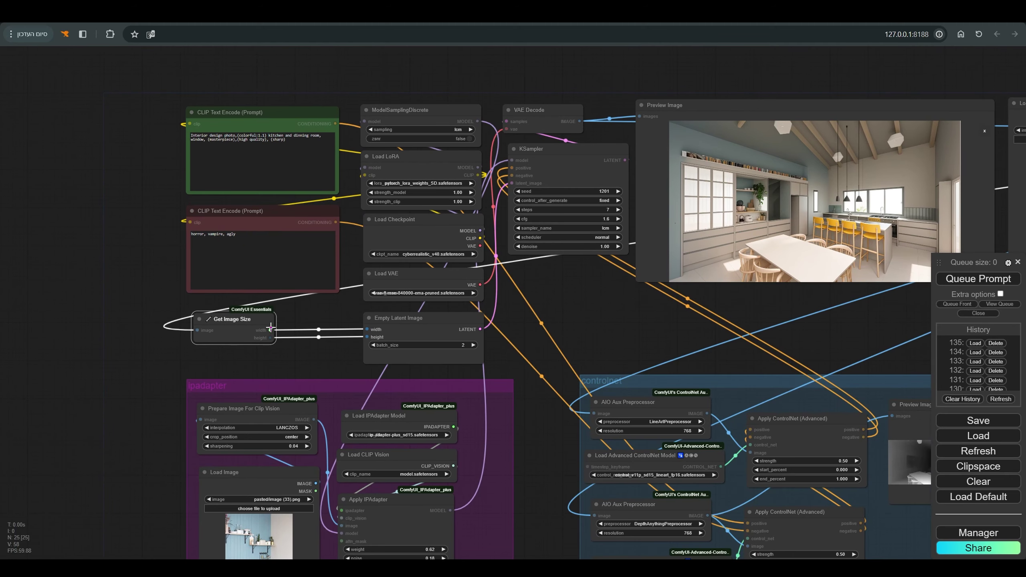
click(430, 323)
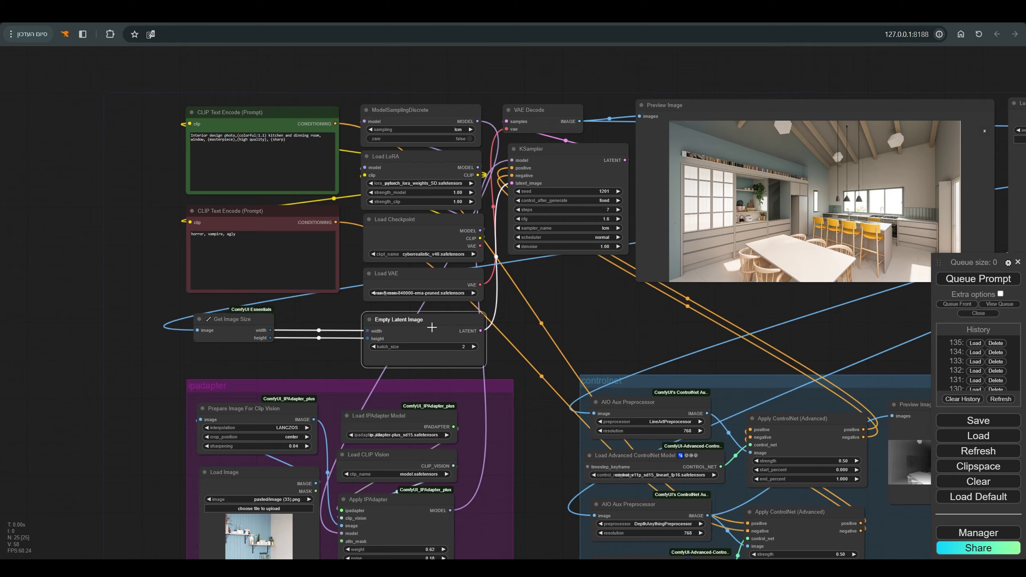
scroll(401, 323, up, 8)
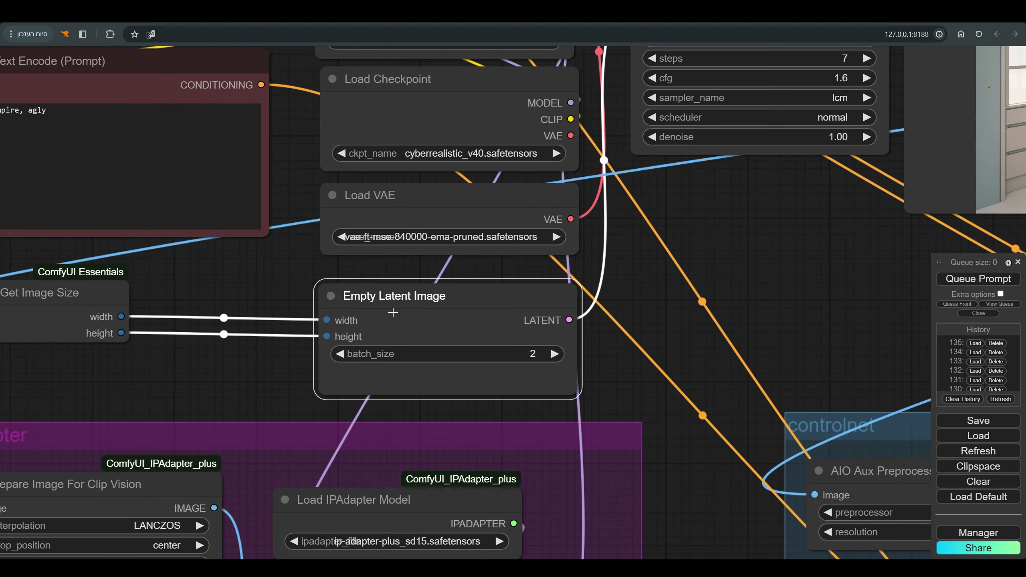
scroll(467, 302, down, 5)
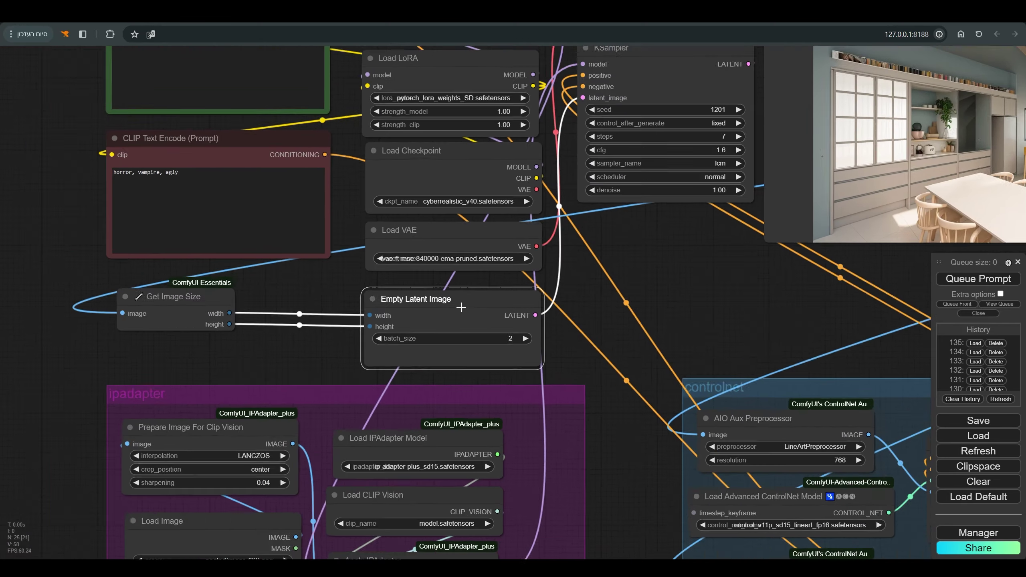
scroll(591, 304, down, 3)
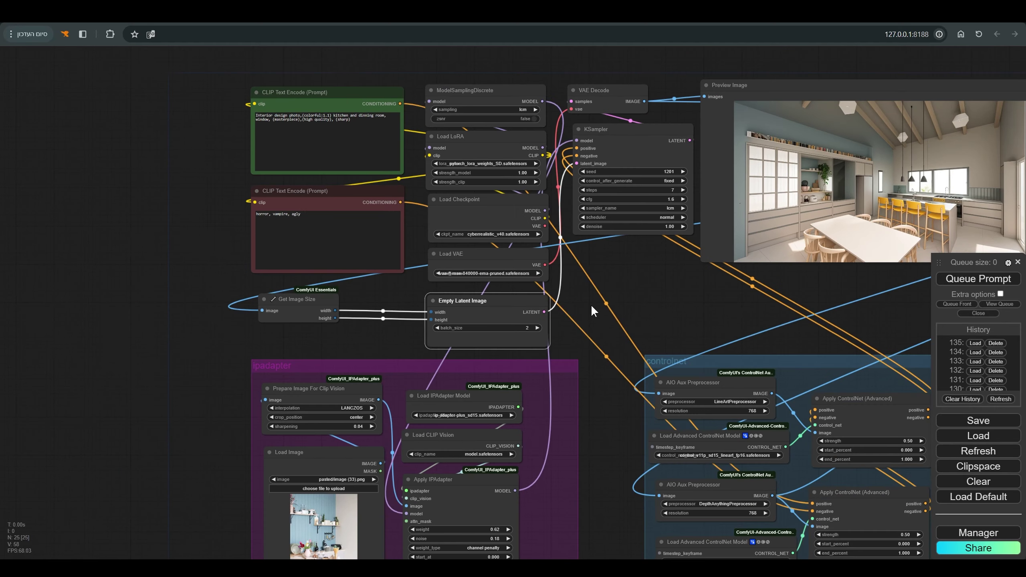
Examine the lineart and depth branches inside the controlnet group.
drag(674, 273, 453, 180)
scroll(529, 254, down, 2)
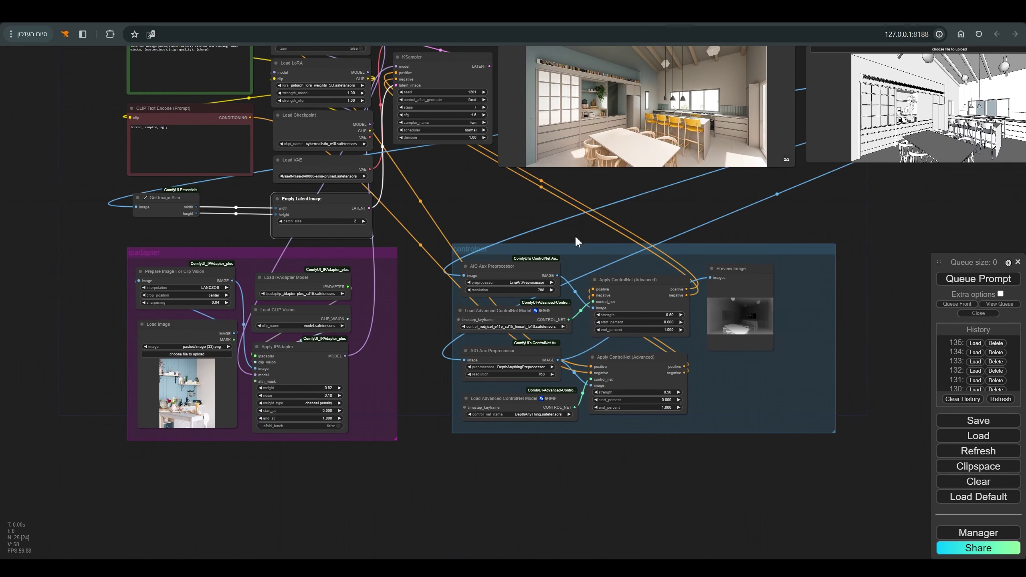
drag(745, 245, 743, 234)
scroll(638, 283, up, 10)
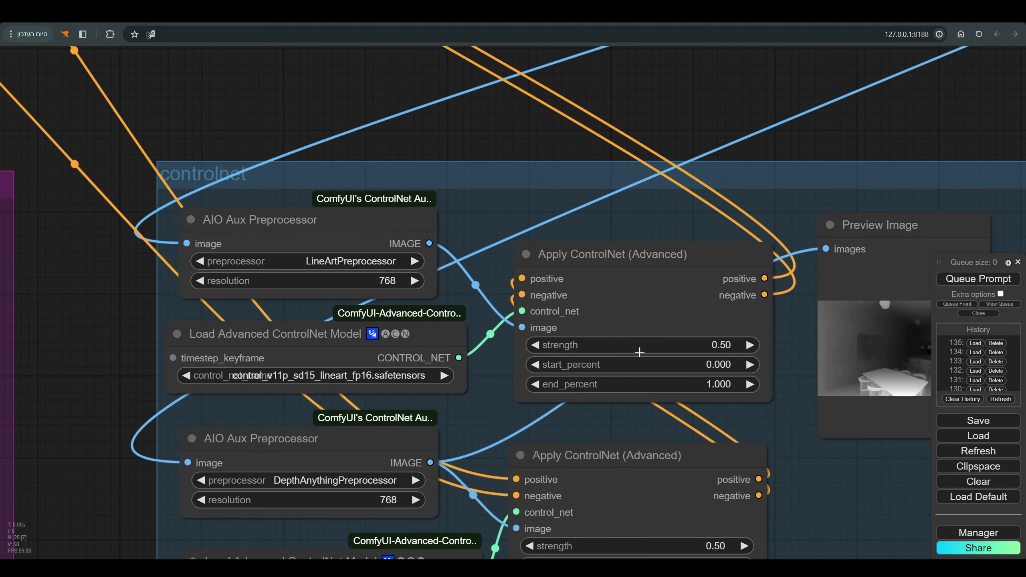
drag(630, 232, 626, 180)
scroll(625, 180, down, 4)
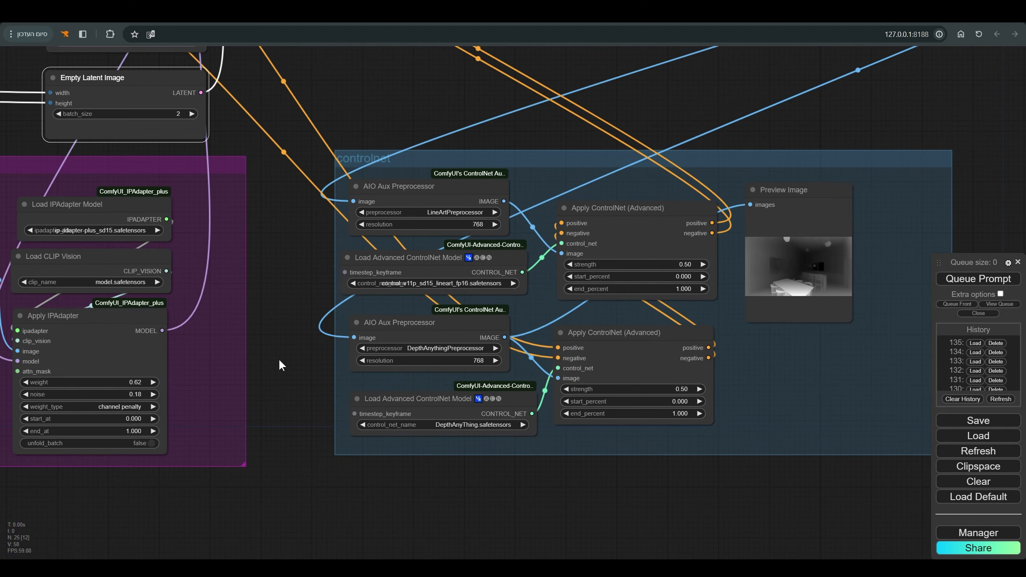
scroll(47, 317, up, 2)
scroll(47, 317, down, 4)
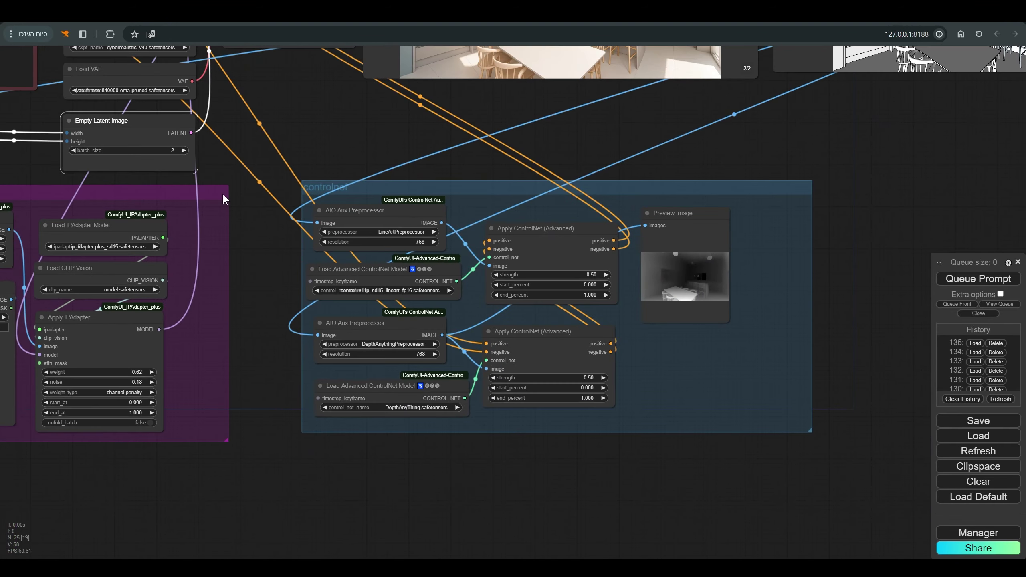
Bypass the ipadapter group's nodes and the lineart Apply ControlNet node, and move the depth Preview Image node lower in the controlnet group.
right_click(223, 195)
click(238, 276)
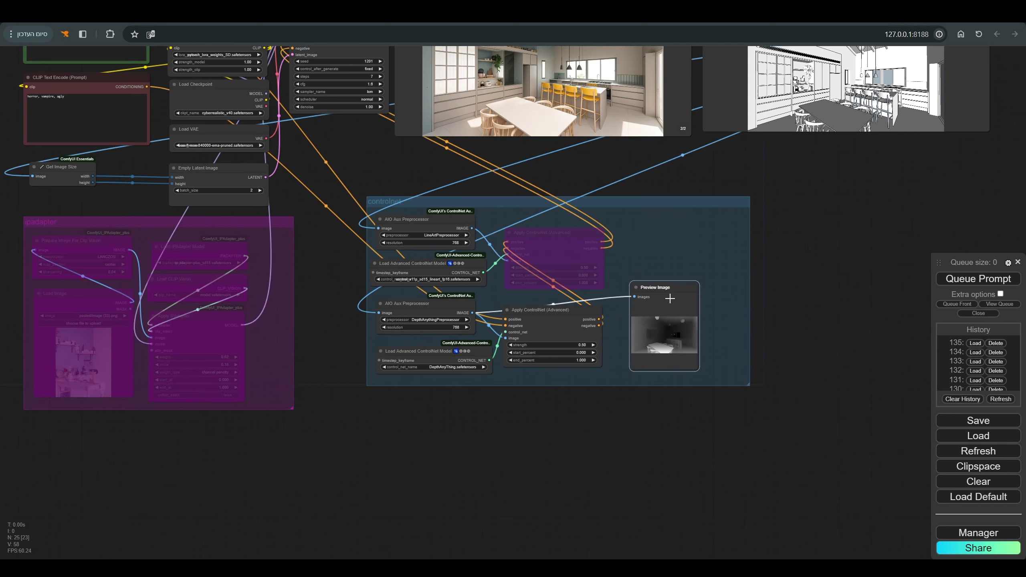
click(669, 297)
scroll(554, 236, up, 8)
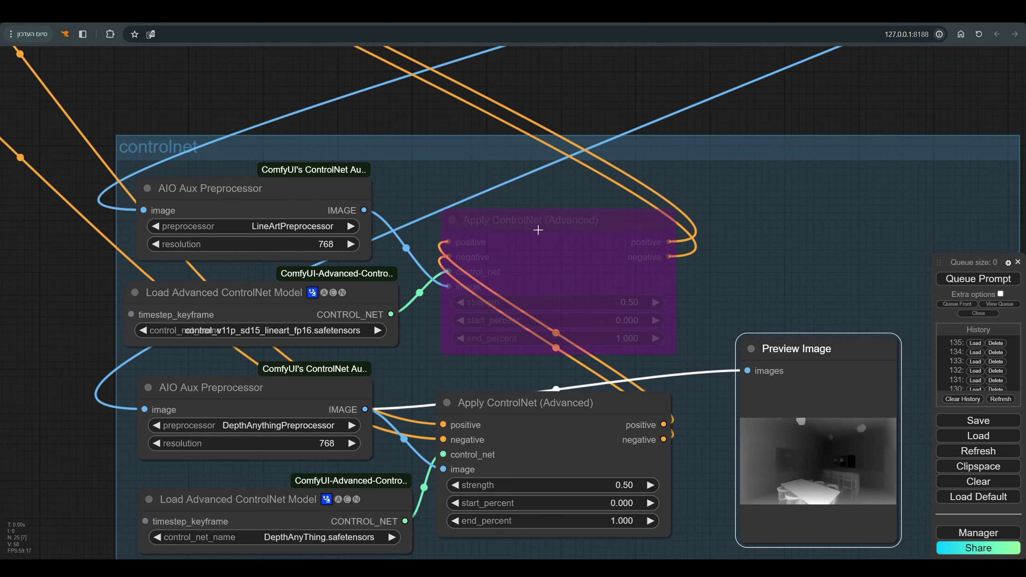
scroll(554, 236, down, 4)
drag(718, 309, 718, 317)
Set the strength of the depth branch's Apply ControlNet (Advanced) node to 1.00.
drag(739, 261, 773, 174)
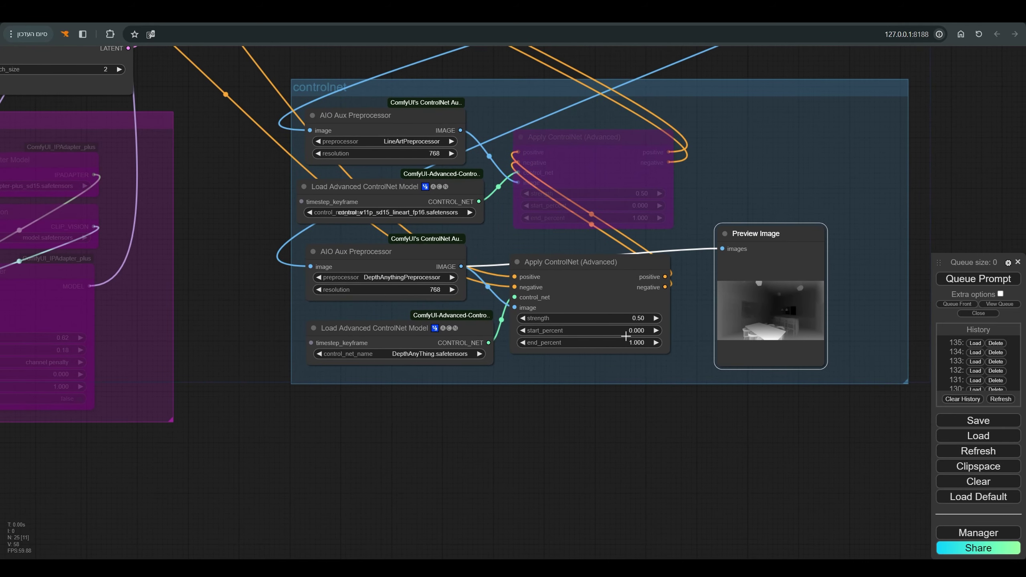
click(626, 321)
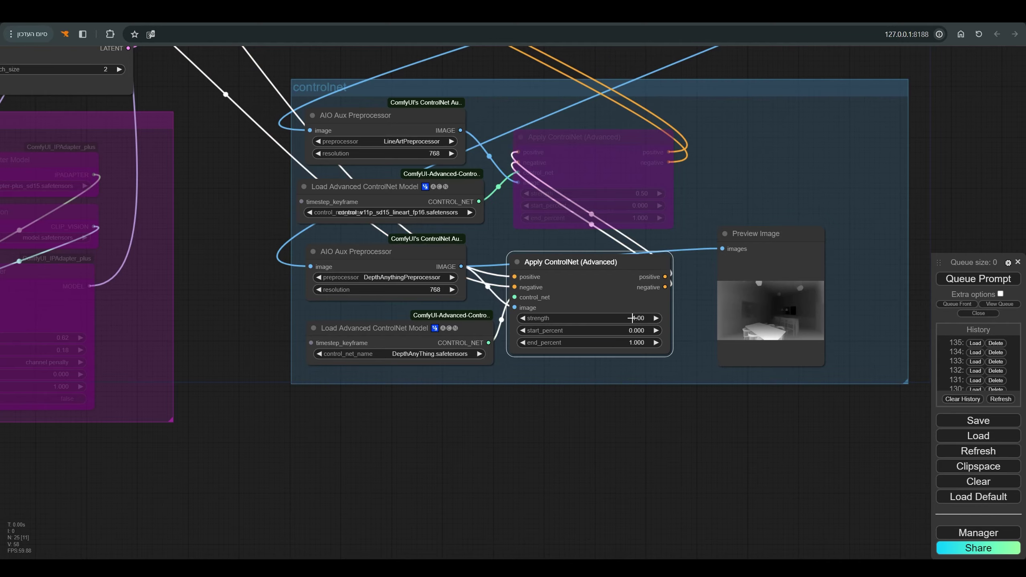
Review the preprocessor choices of the depth branch's AIO Aux Preprocessor, keeping DepthAnythingPreprocessor.
scroll(381, 268, up, 5)
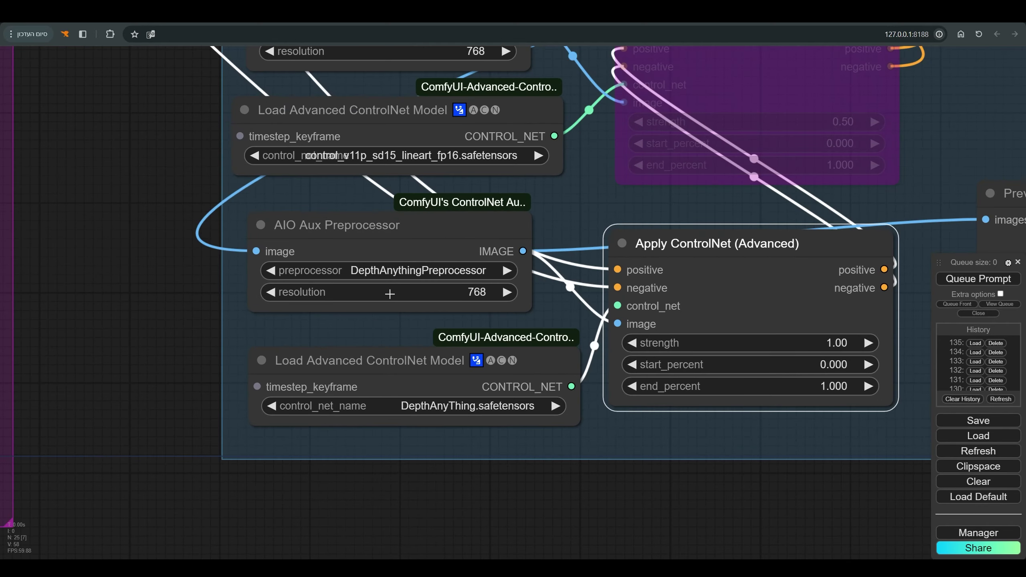
scroll(384, 280, up, 5)
click(315, 202)
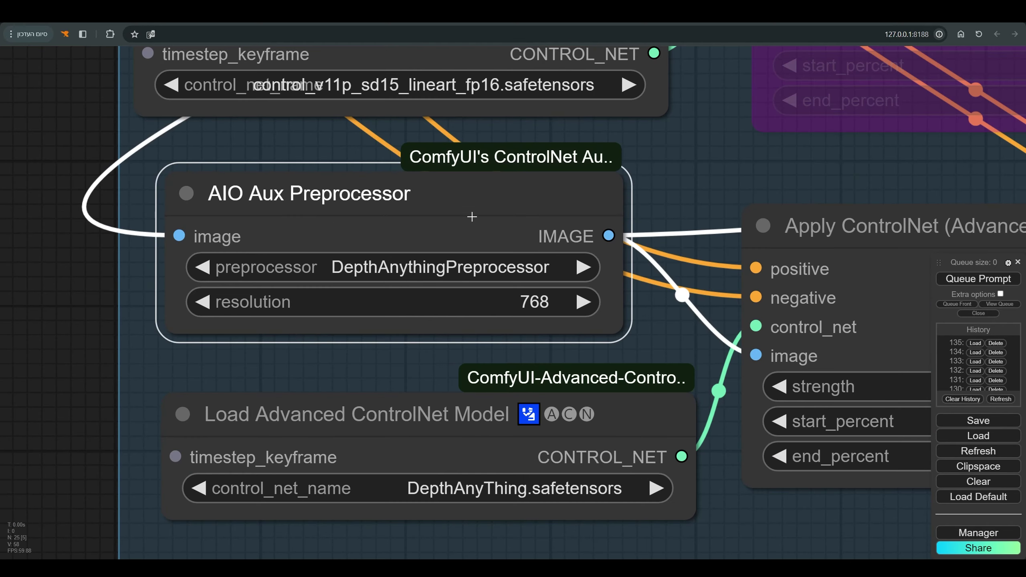
drag(472, 210, 462, 207)
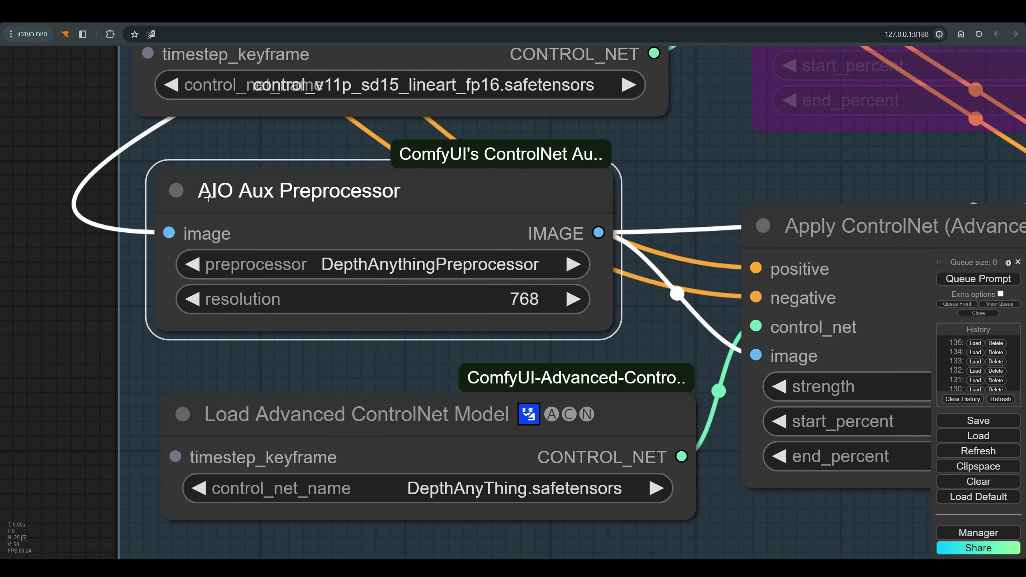
click(443, 262)
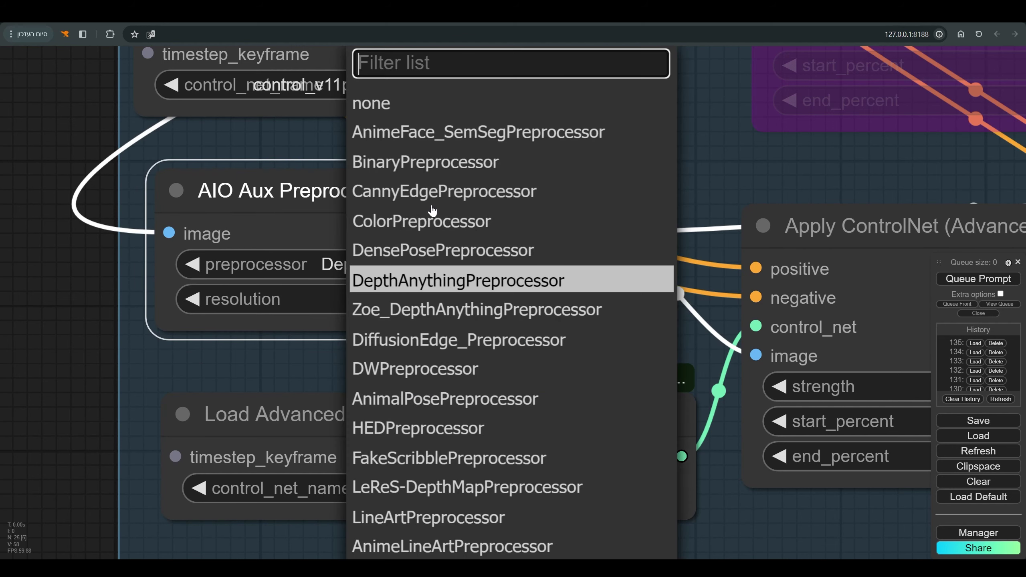
scroll(453, 341, down, 1)
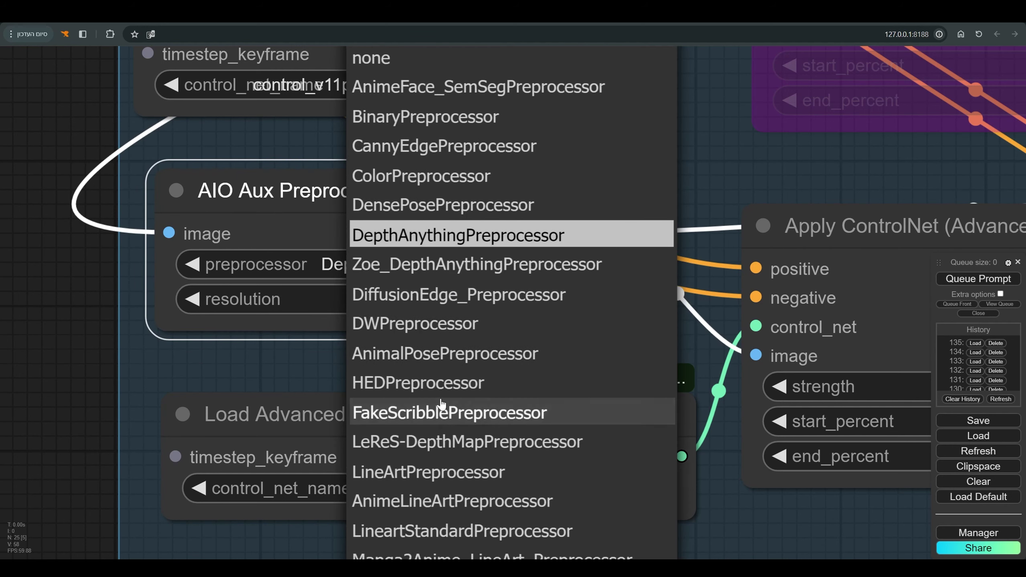
click(303, 330)
Queue the prompt and enlarge the Preview Image node in the controlnet group.
scroll(442, 275, down, 10)
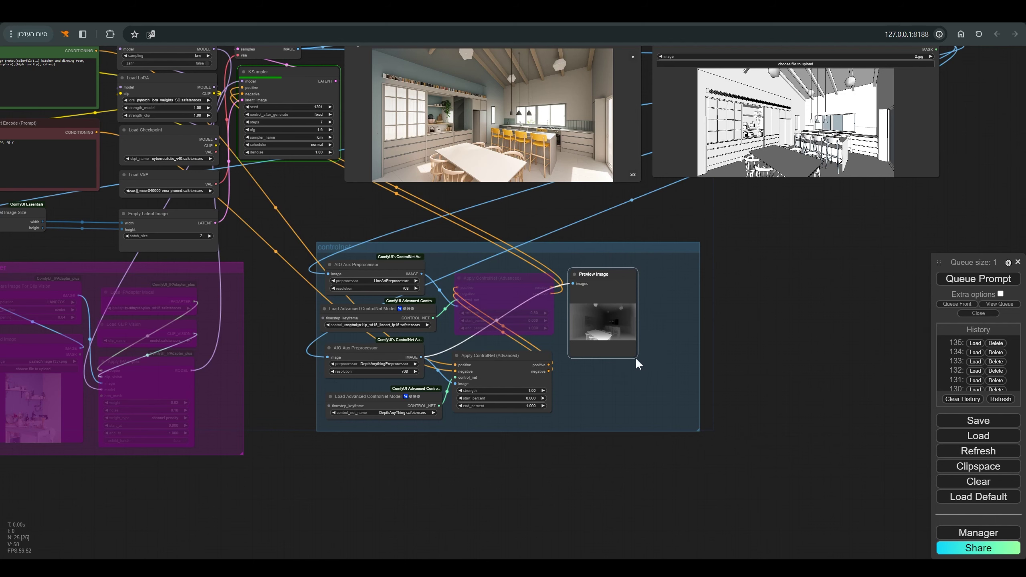
drag(635, 354, 677, 413)
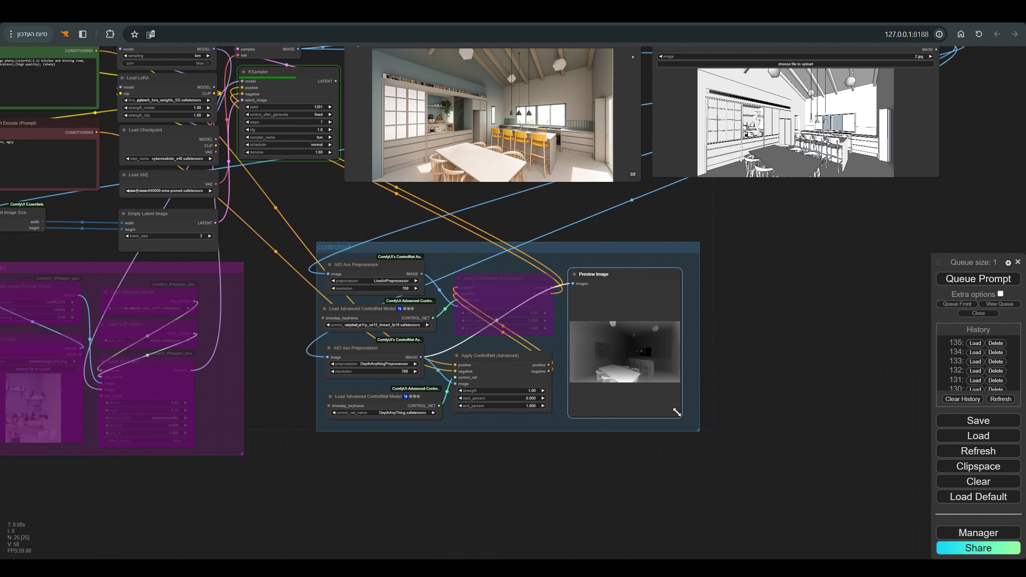
Switch to the Depth-Anything demo on Hugging Face and compare its input image with the predicted depth map.
key(ctrl+Tab)
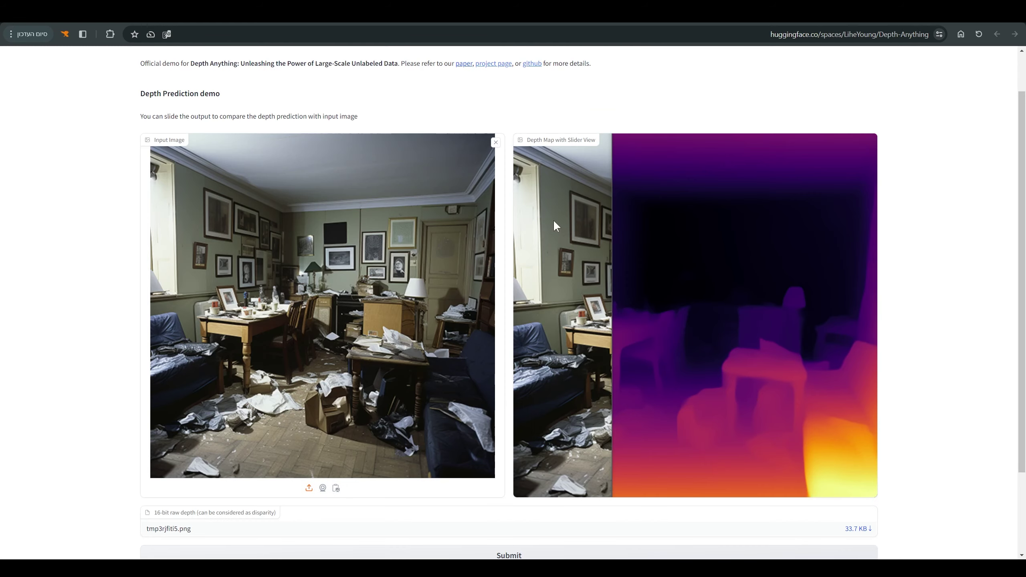
scroll(647, 275, down, 2)
scroll(647, 275, down, 1)
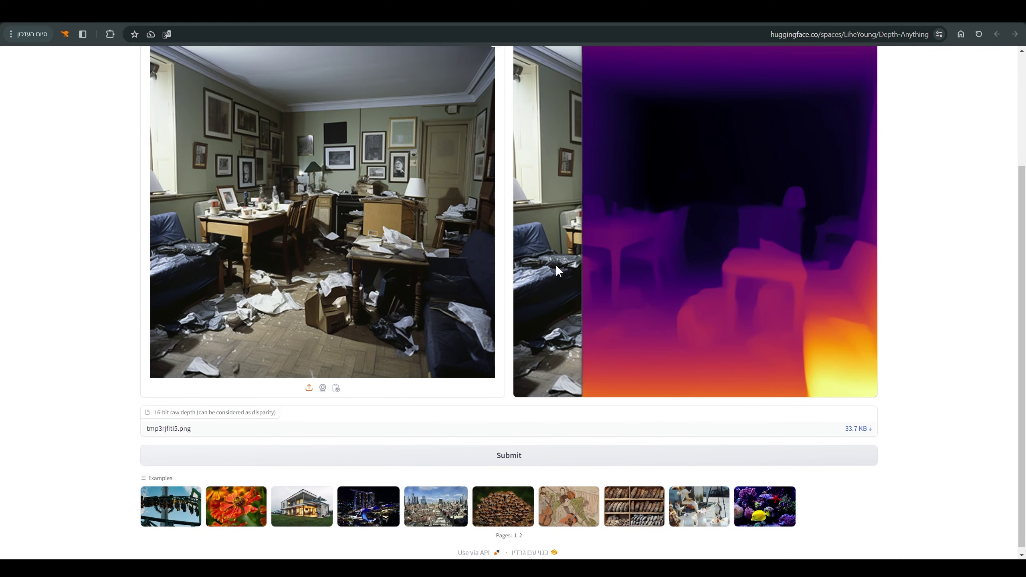
scroll(593, 275, up, 4)
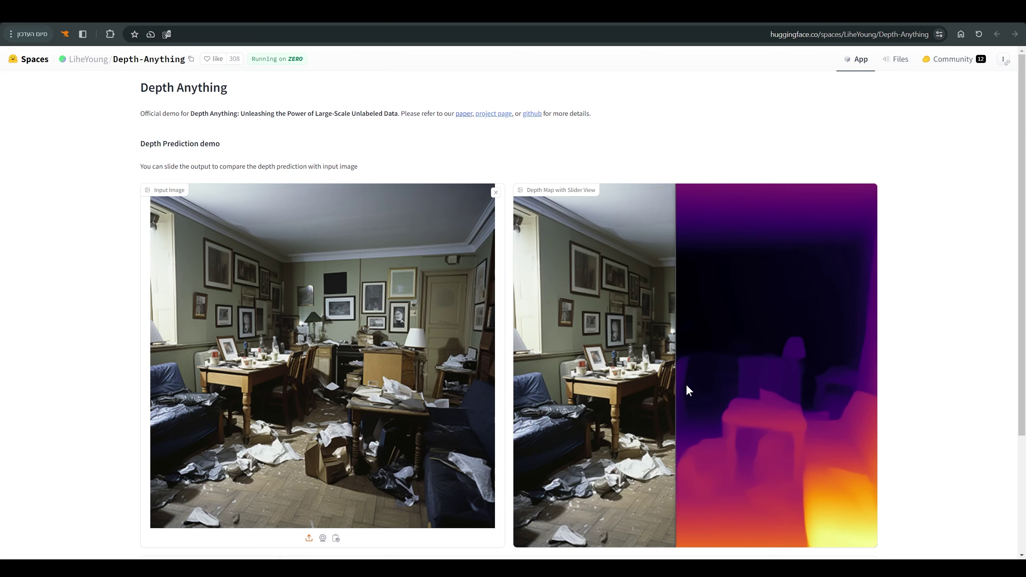
scroll(687, 390, down, 1)
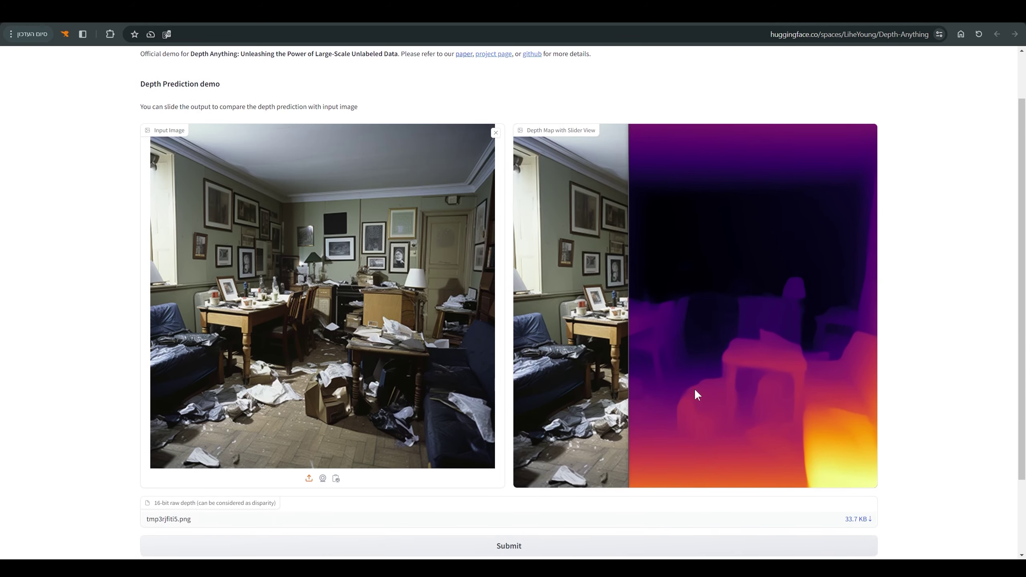
scroll(695, 392, up, 1)
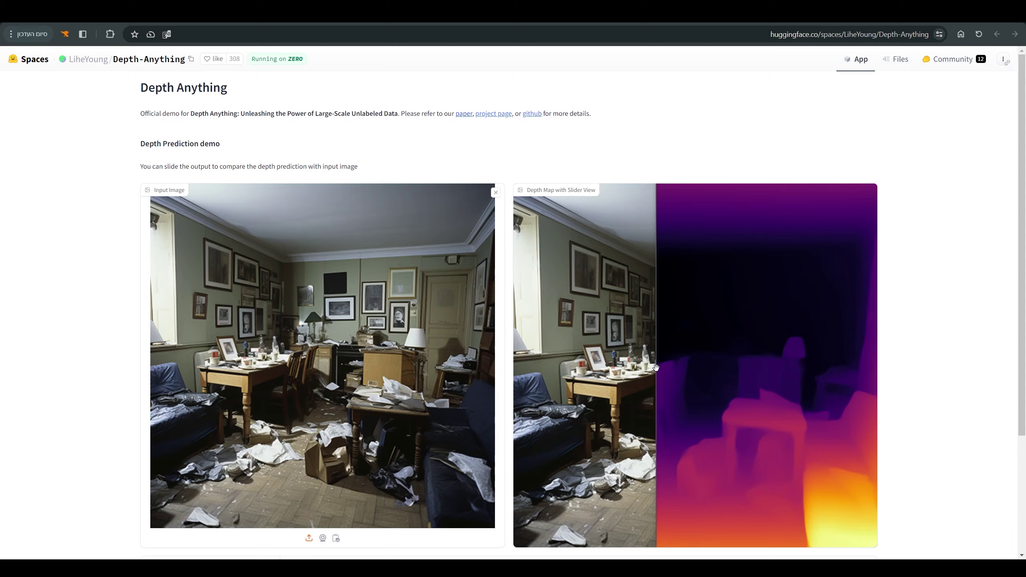
Compare the demo's input image with its depth map using the comparison slider, and return to the ComfyUI workflow.
scroll(668, 370, down, 2)
scroll(667, 372, up, 2)
mouse_move(656, 380)
mouse_down()
mouse_move(715, 394)
mouse_move(661, 397)
mouse_up()
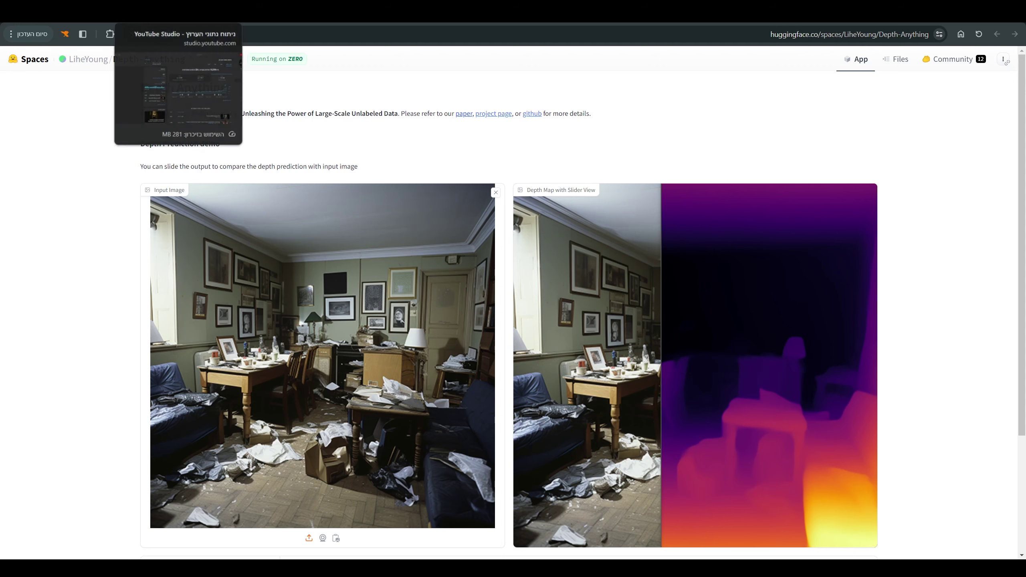
click(147, 16)
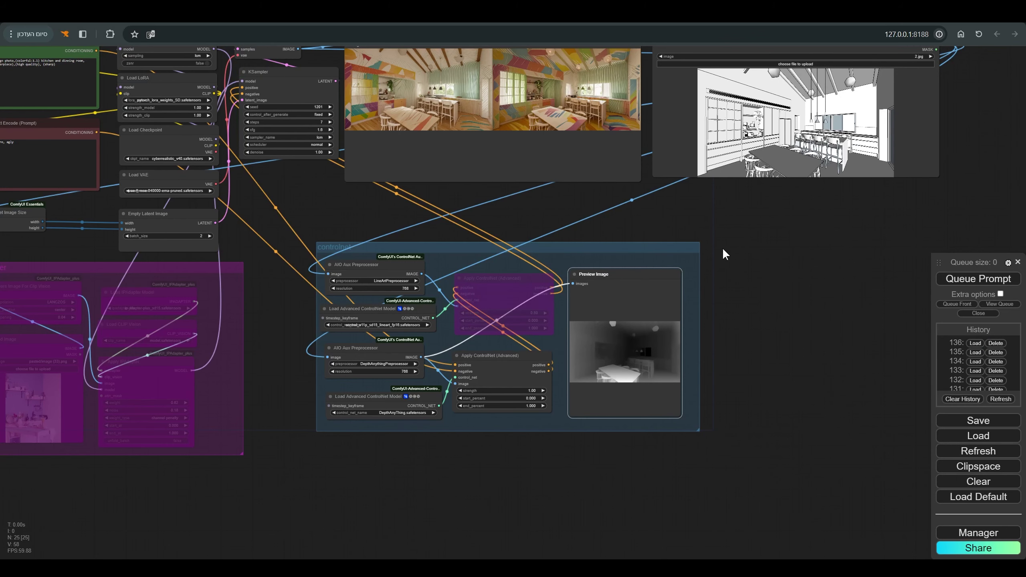
Inspect the second generated kitchen render closely, including the back-wall curtains, and compare it with the source line drawing in Load Image.
drag(685, 236, 738, 327)
scroll(587, 152, up, 17)
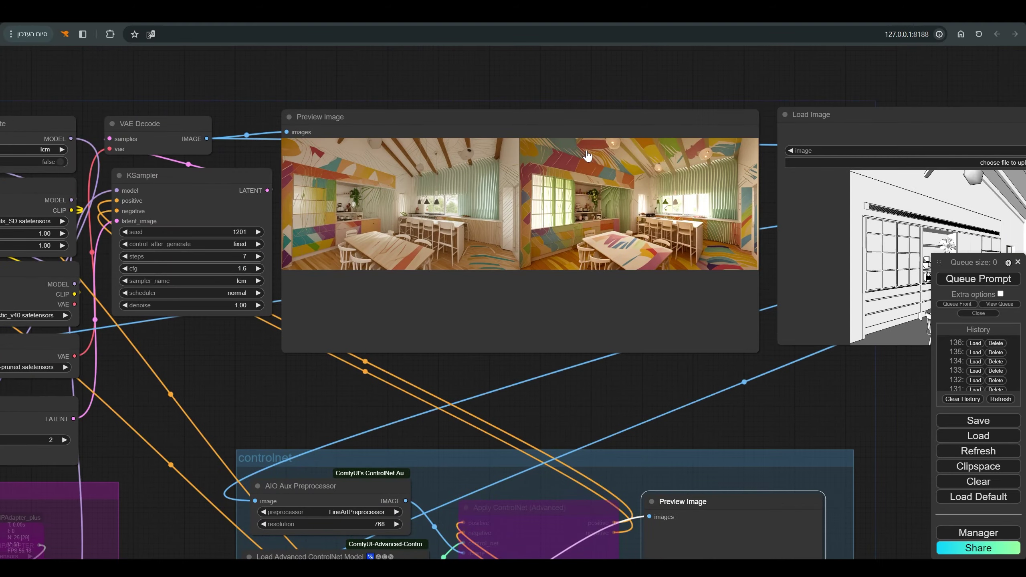
scroll(765, 232, down, 4)
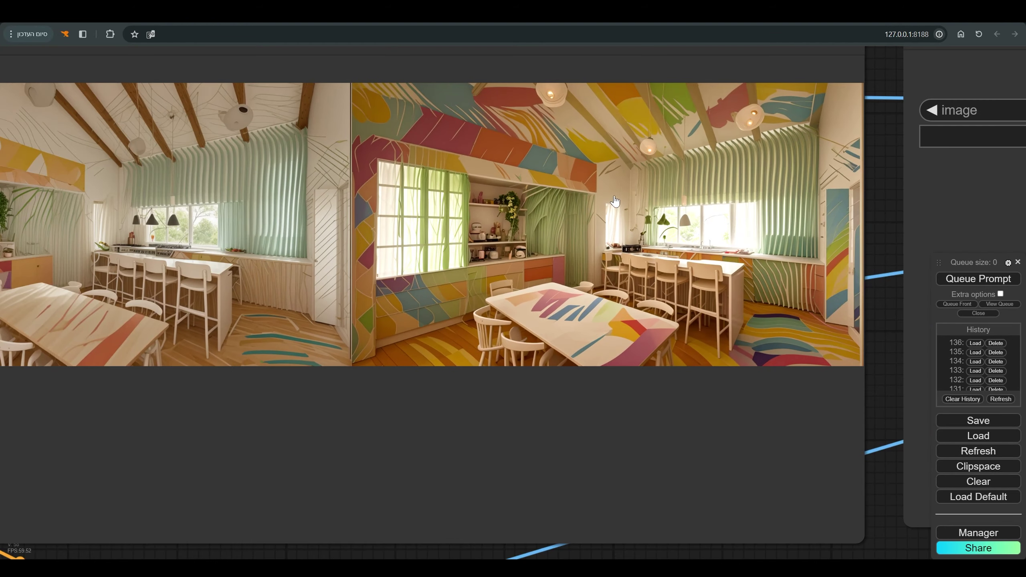
scroll(610, 206, up, 4)
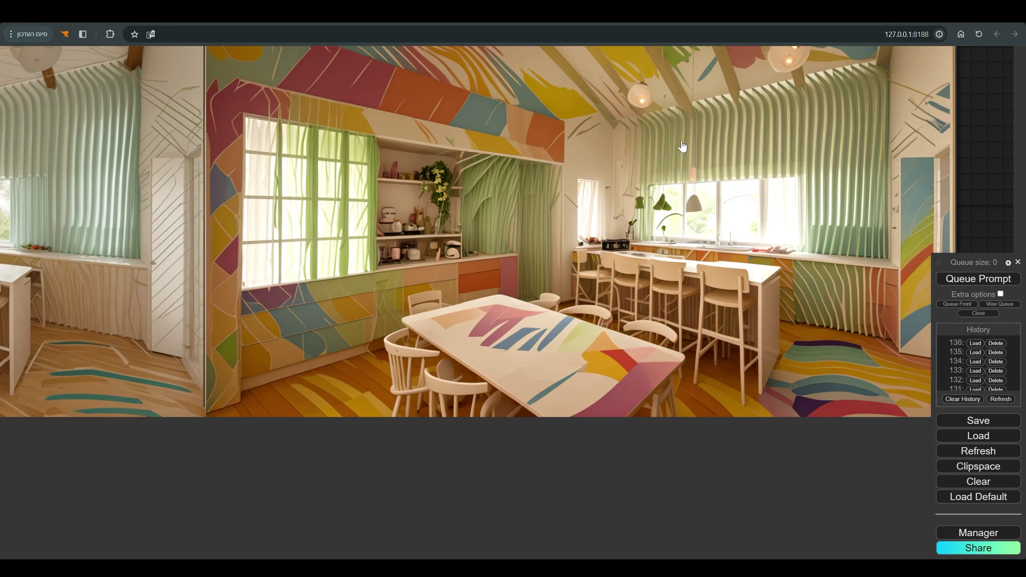
scroll(780, 224, up, 2)
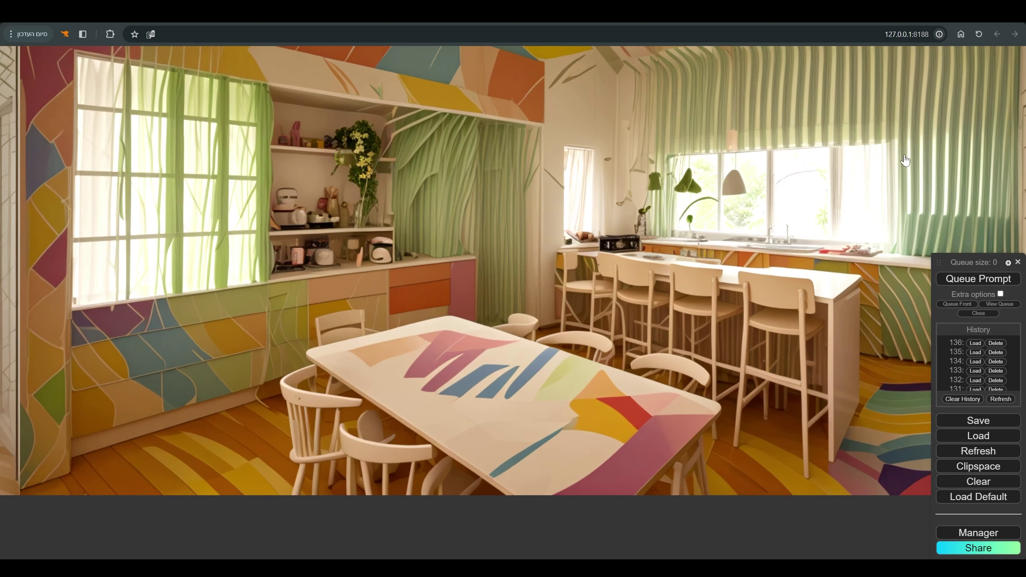
scroll(893, 182, up, 2)
scroll(884, 188, up, 2)
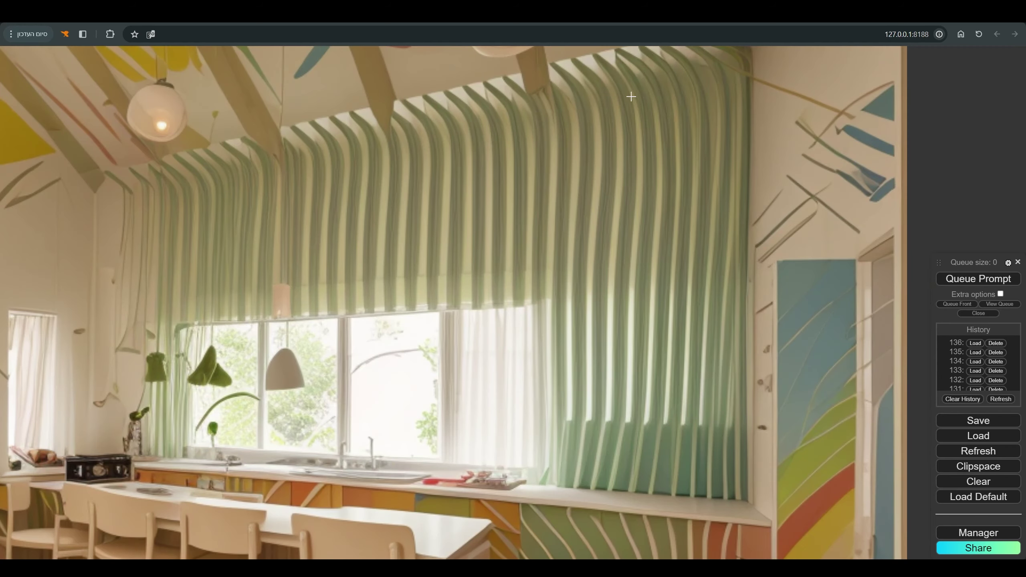
scroll(515, 277, down, 8)
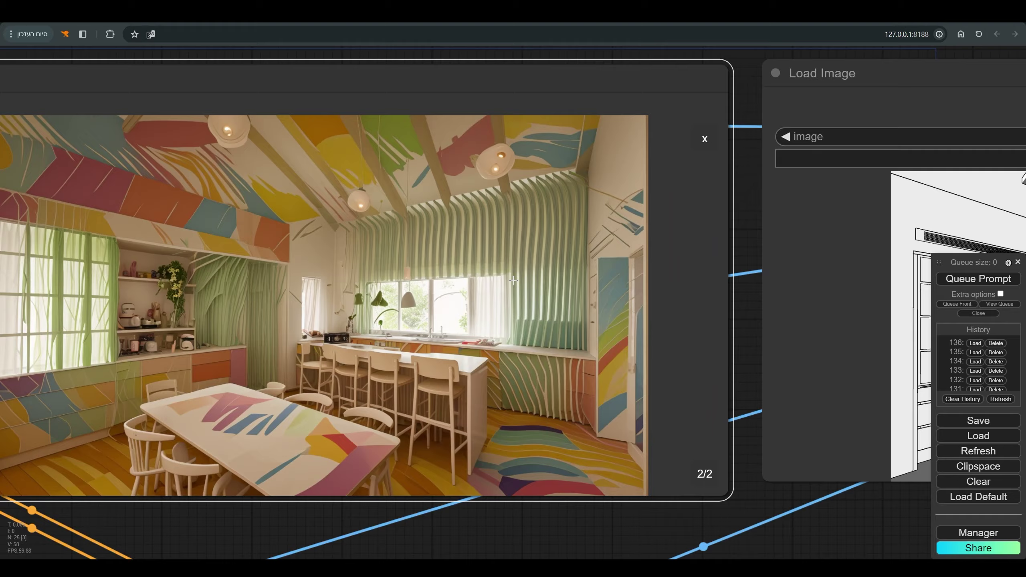
scroll(545, 368, down, 2)
scroll(853, 319, up, 15)
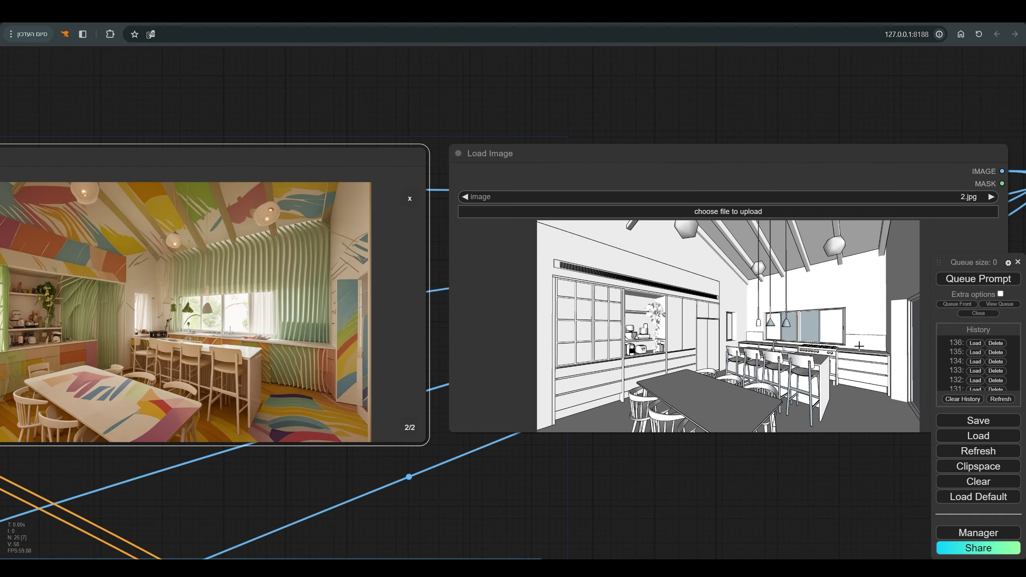
scroll(854, 319, down, 12)
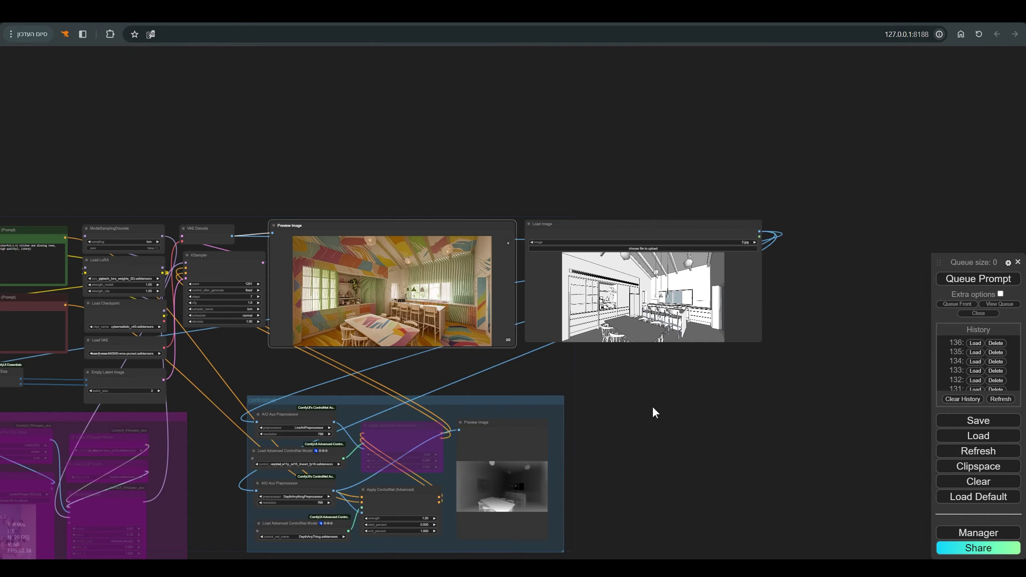
Examine the overall depth map of the kitchen in the controlnet group's Preview Image node.
drag(653, 406, 692, 305)
drag(666, 389, 727, 302)
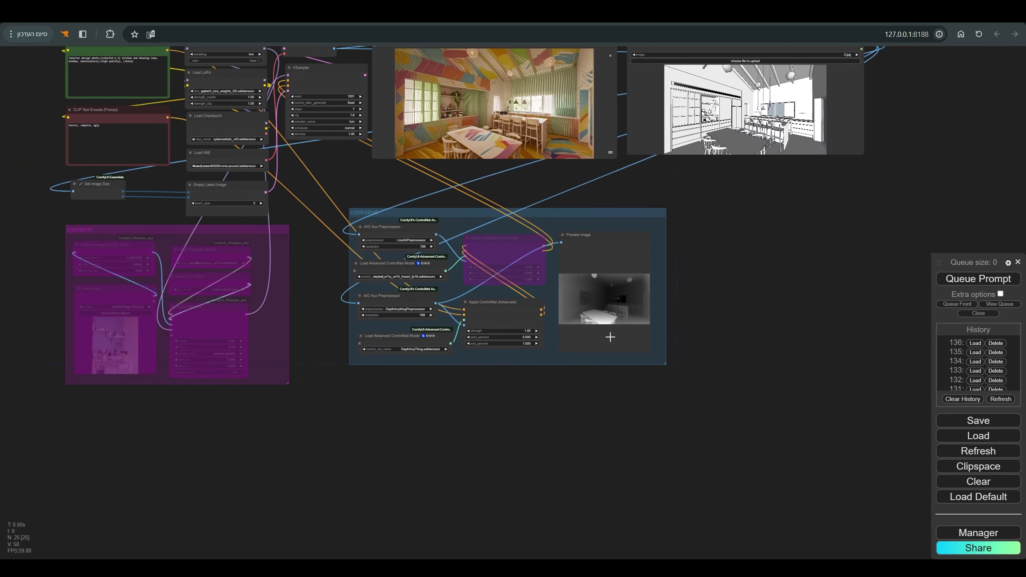
scroll(609, 338, up, 14)
scroll(586, 280, up, 8)
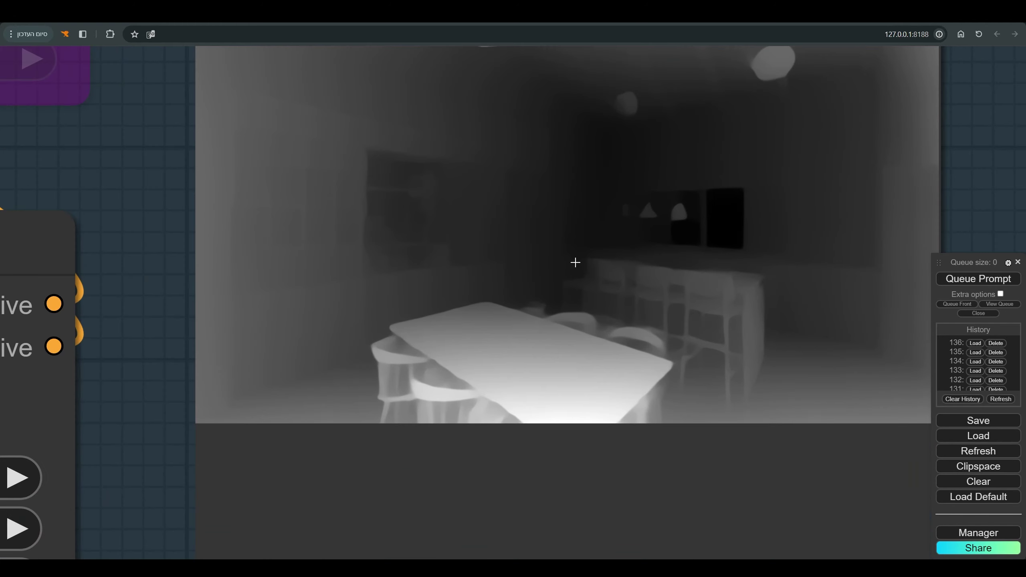
scroll(575, 263, down, 13)
scroll(563, 264, down, 5)
mouse_move(564, 179)
mouse_down()
mouse_move(555, 163)
mouse_move(564, 170)
mouse_up()
mouse_move(294, 249)
mouse_down()
mouse_move(275, 240)
mouse_move(300, 249)
mouse_up()
click(564, 188)
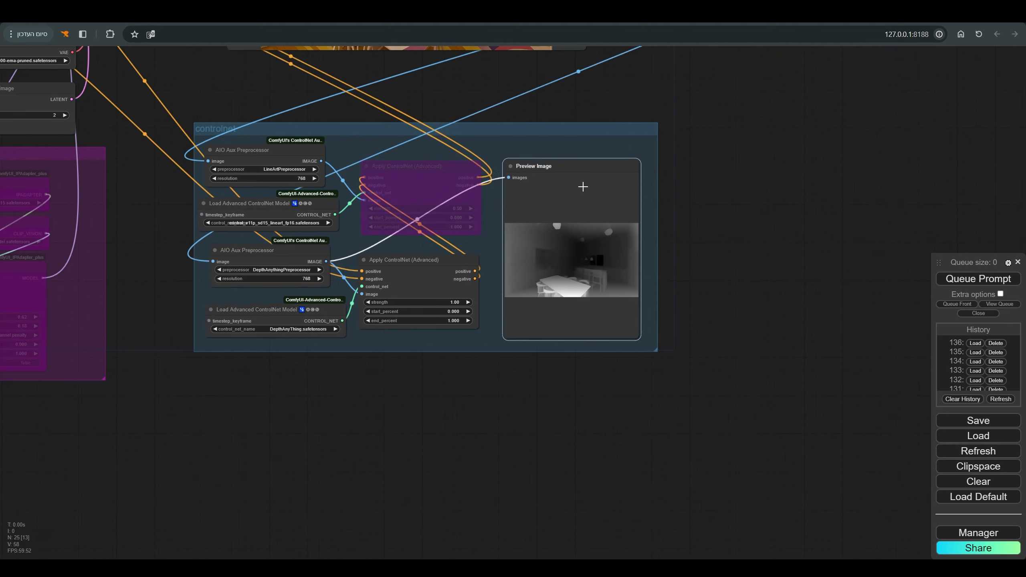
Examine how the depth map represents the back-wall window, pendant lamps, ceiling and bar stools up close.
scroll(654, 190, up, 5)
scroll(537, 294, up, 20)
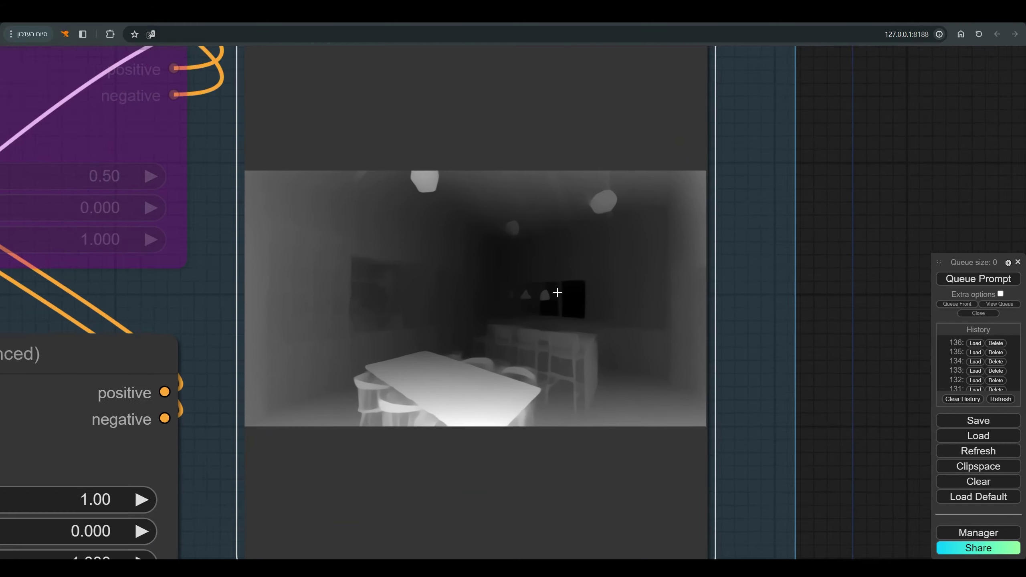
scroll(533, 295, up, 2)
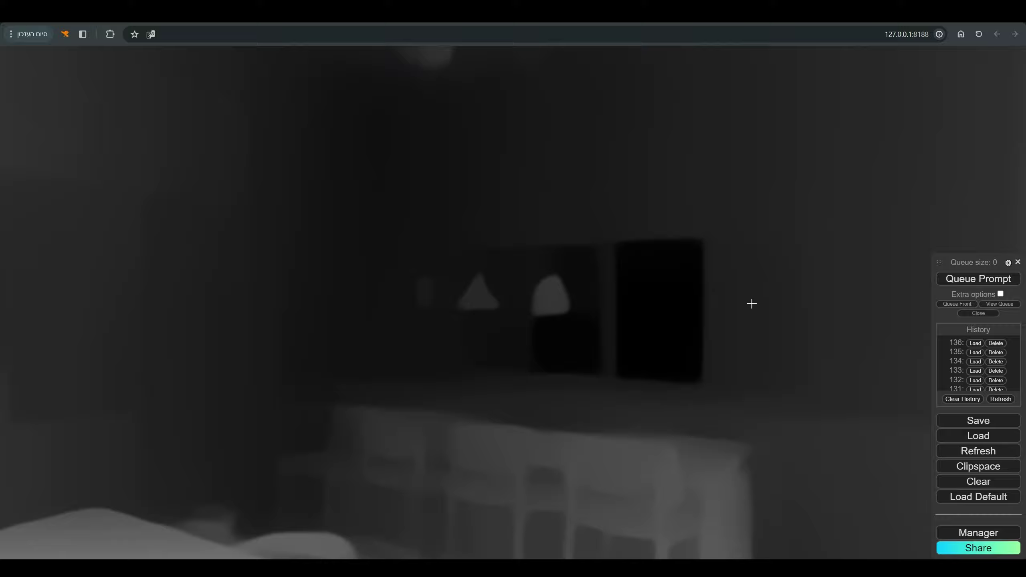
drag(751, 303, 607, 336)
drag(721, 49, 751, 226)
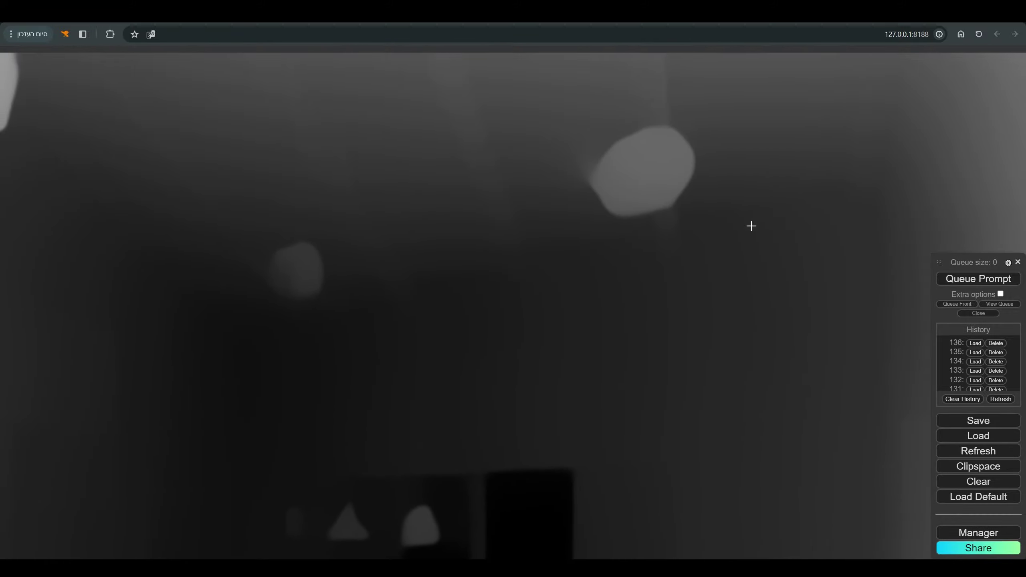
drag(634, 386, 679, 177)
drag(749, 412, 710, 320)
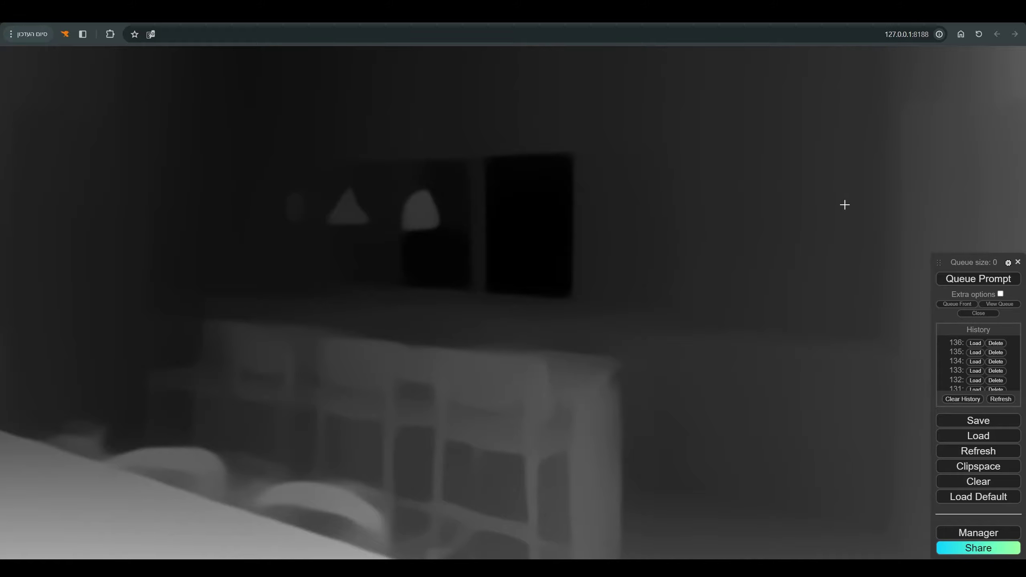
Examine the depth map's dining table, chairs, side wall and far wall, and return to the depth branch's nodes.
scroll(694, 274, down, 7)
drag(318, 279, 355, 211)
scroll(695, 237, down, 4)
scroll(454, 337, up, 4)
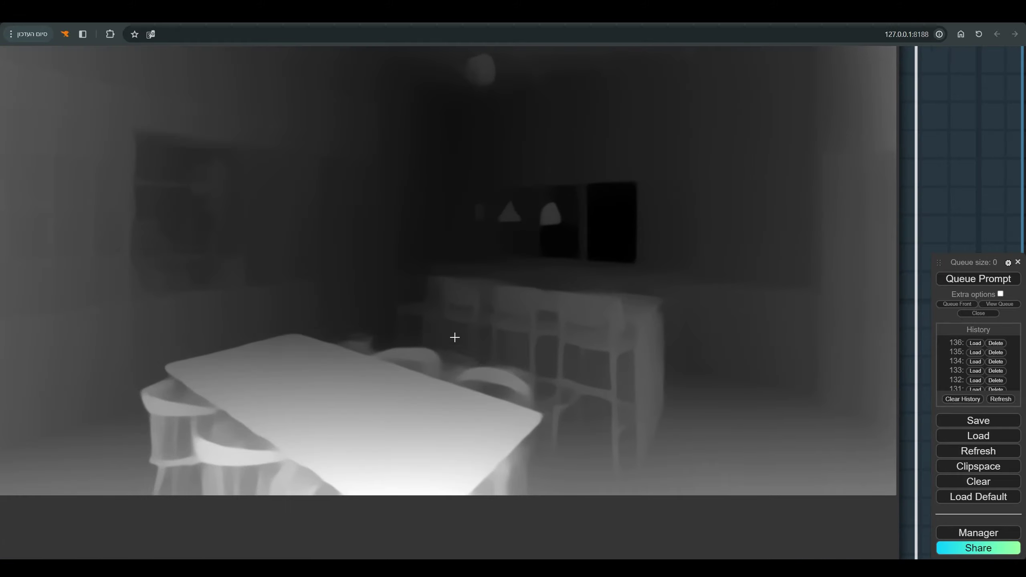
scroll(684, 201, down, 3)
scroll(650, 206, up, 3)
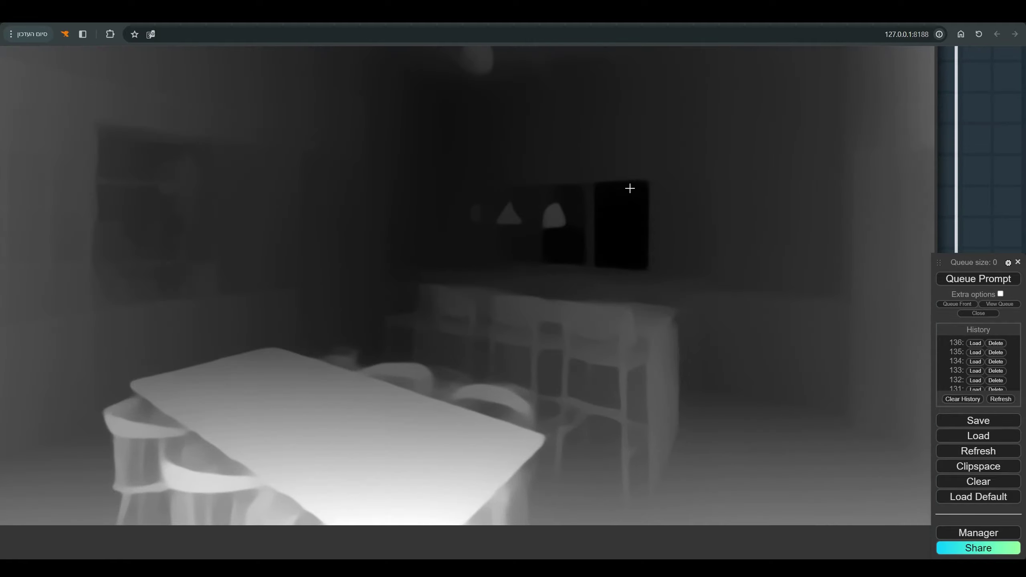
drag(665, 125, 823, 243)
scroll(776, 222, down, 2)
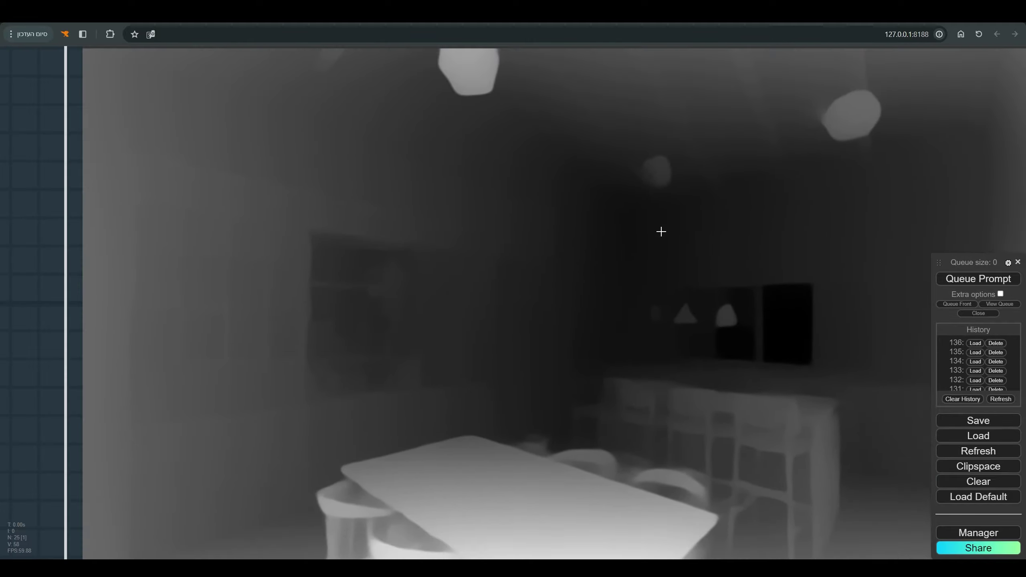
scroll(470, 312, up, 4)
scroll(803, 238, down, 5)
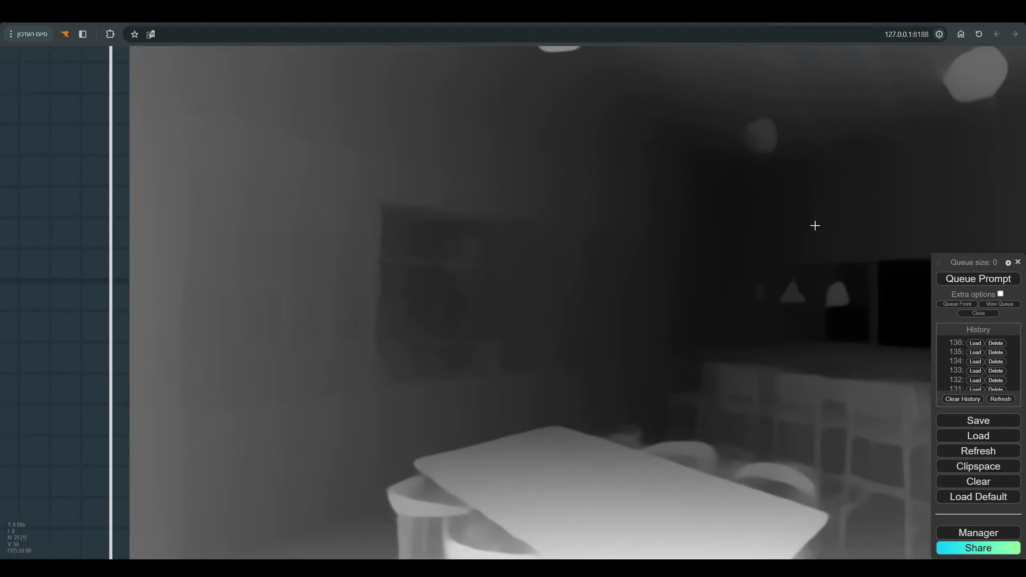
scroll(756, 256, down, 4)
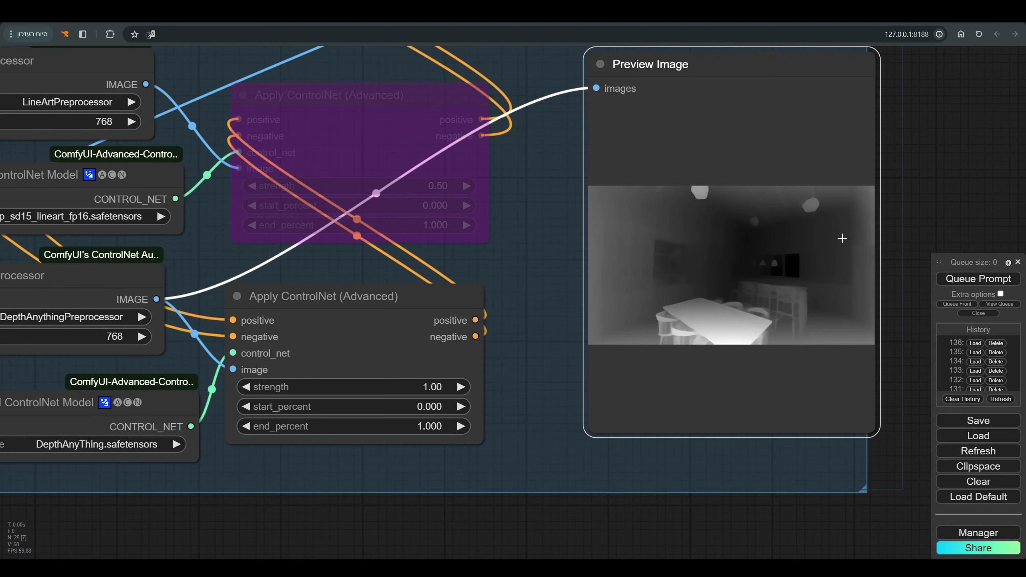
scroll(769, 138, down, 4)
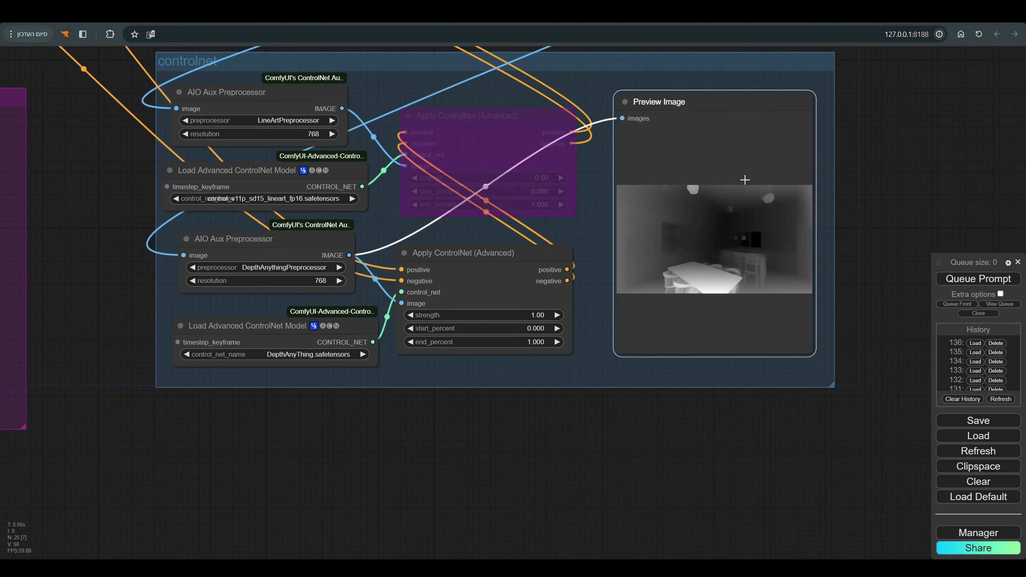
Set the strength of the depth branch's Apply ControlNet (Advanced) node to 0.50 and queue the prompt.
click(525, 316)
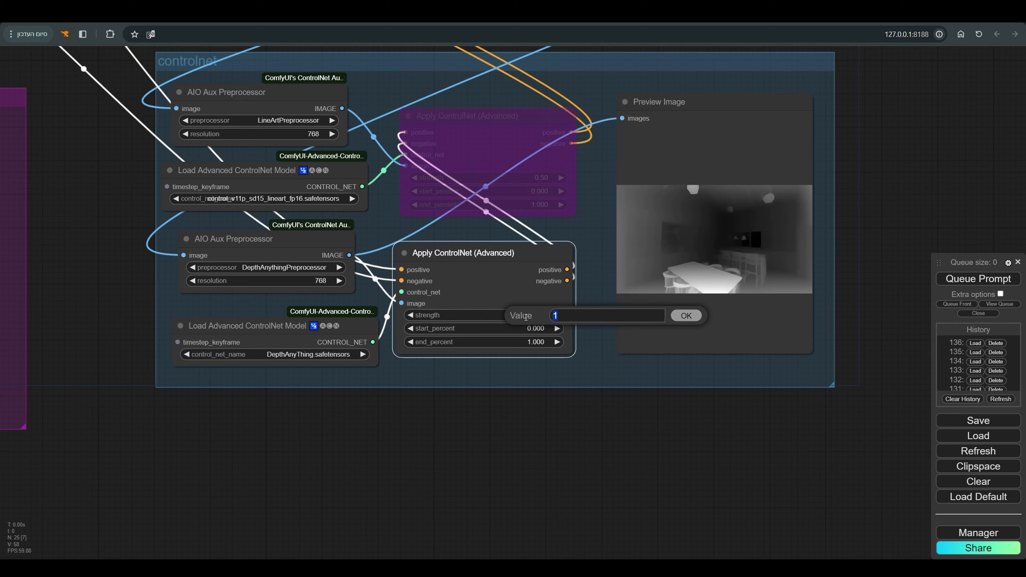
text(.5)
key(Return)
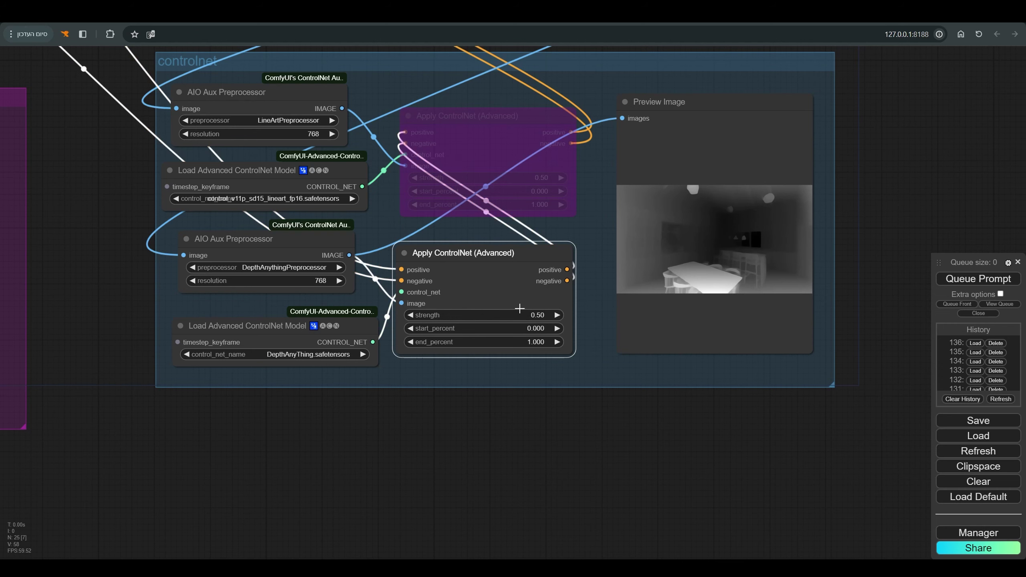
click(1002, 278)
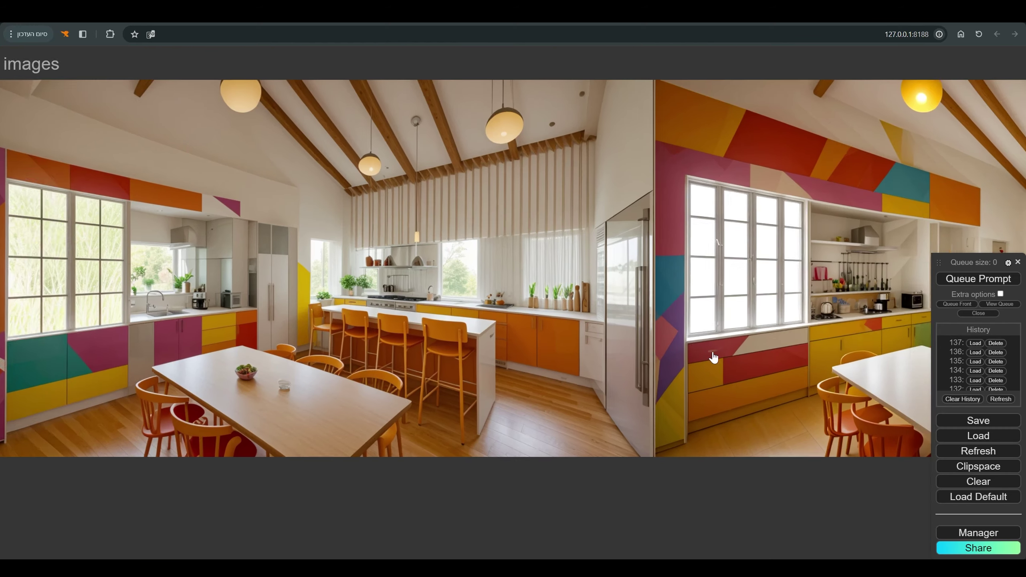
Inspect the two new kitchen renders and enlarge the first one in the main Preview Image node.
scroll(728, 358, down, 3)
scroll(806, 190, up, 7)
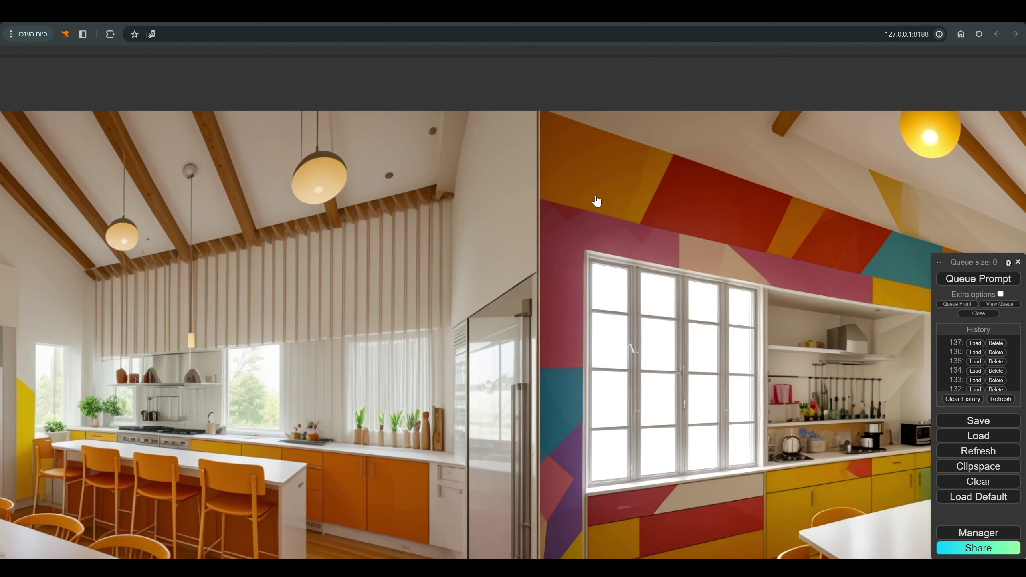
scroll(588, 202, down, 3)
click(408, 240)
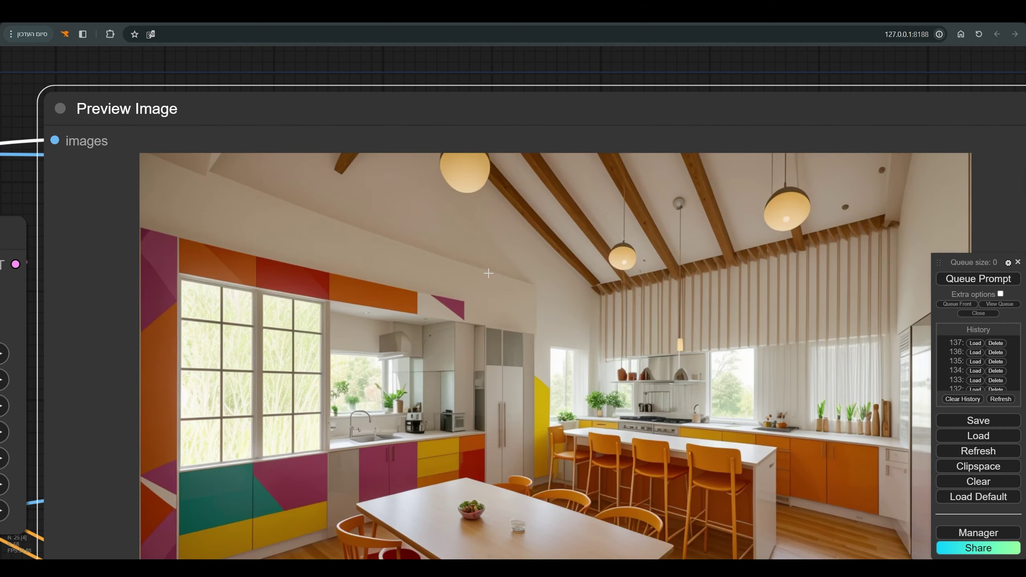
scroll(488, 274, down, 3)
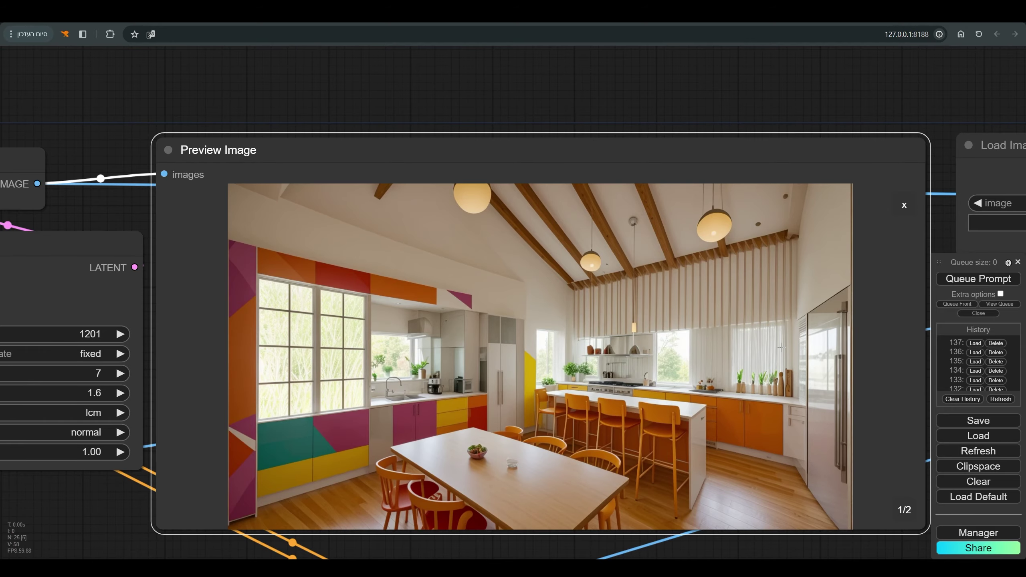
drag(623, 317, 381, 302)
scroll(390, 320, down, 6)
Set the depth branch's Apply ControlNet (Advanced) strength to 0.41 and re-enable the bypassed LineArt Apply ControlNet (Advanced) node.
drag(410, 468, 496, 191)
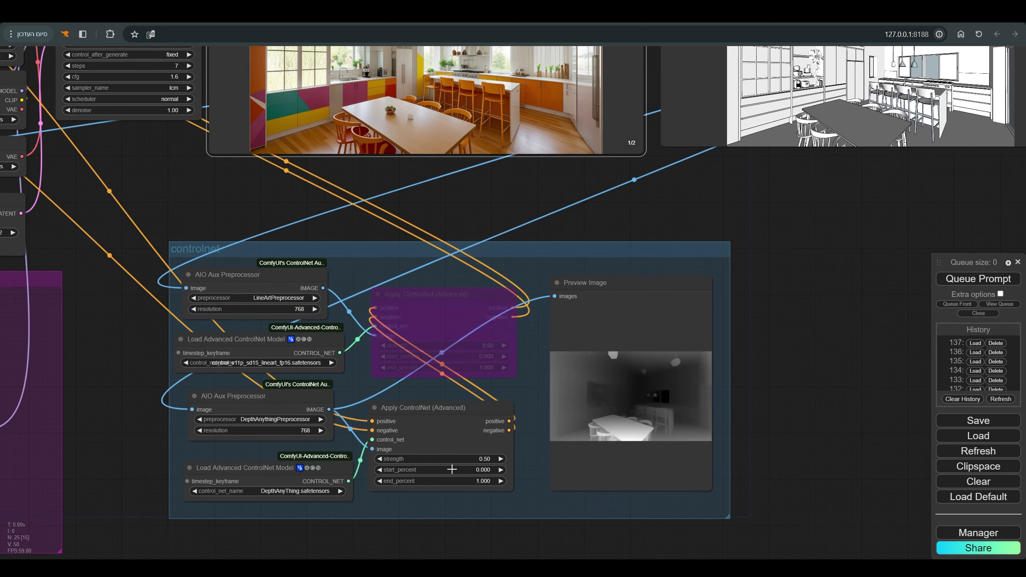
scroll(614, 404, up, 1)
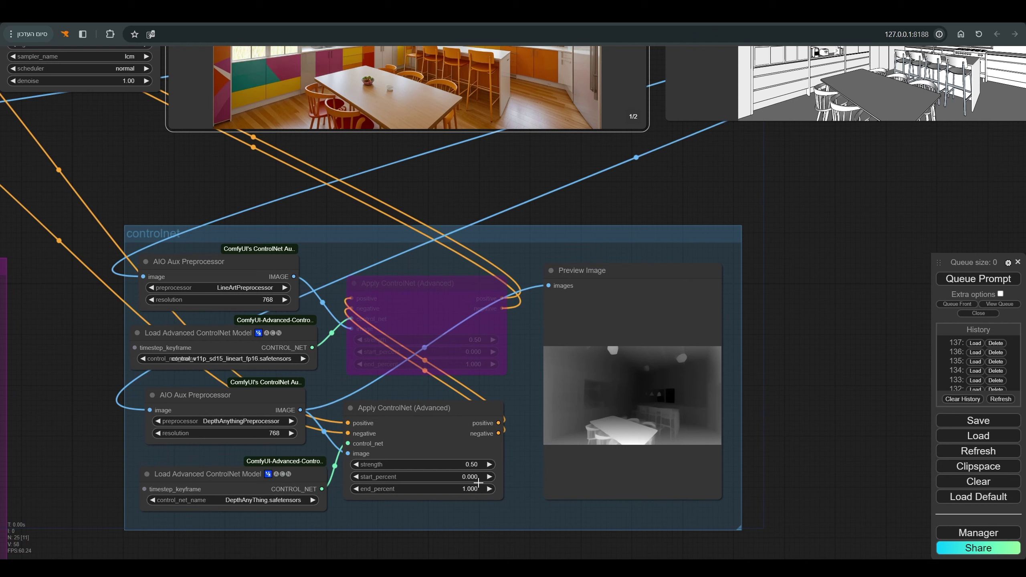
drag(451, 469, 449, 469)
key(ctrl+b)
drag(438, 304, 426, 285)
Review the LineArt branch, set its Apply ControlNet (Advanced) strength to 0.83, and queue the prompt.
scroll(436, 294, up, 5)
drag(94, 248, 115, 219)
scroll(117, 250, down, 5)
scroll(22, 234, up, 5)
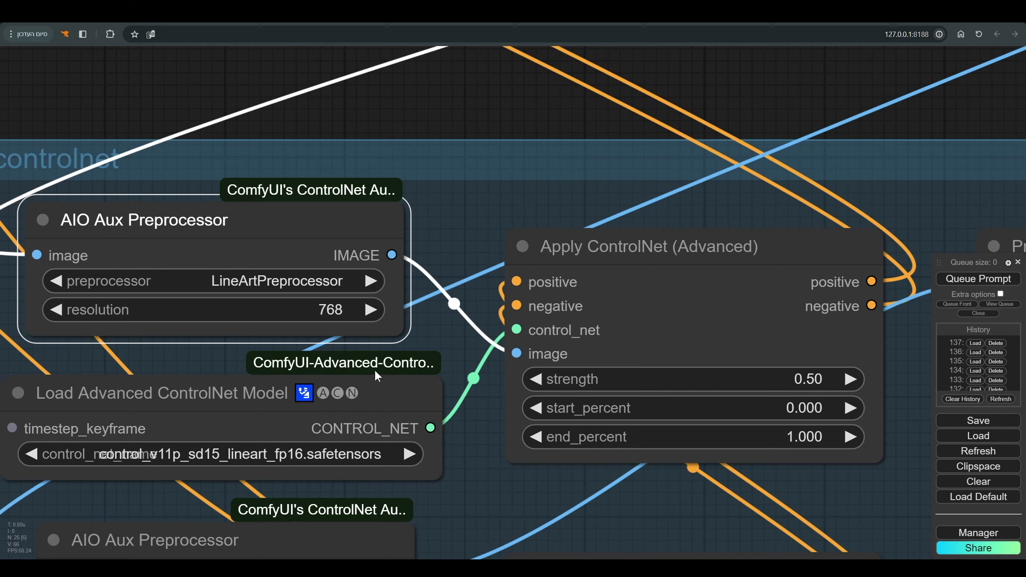
scroll(375, 369, down, 14)
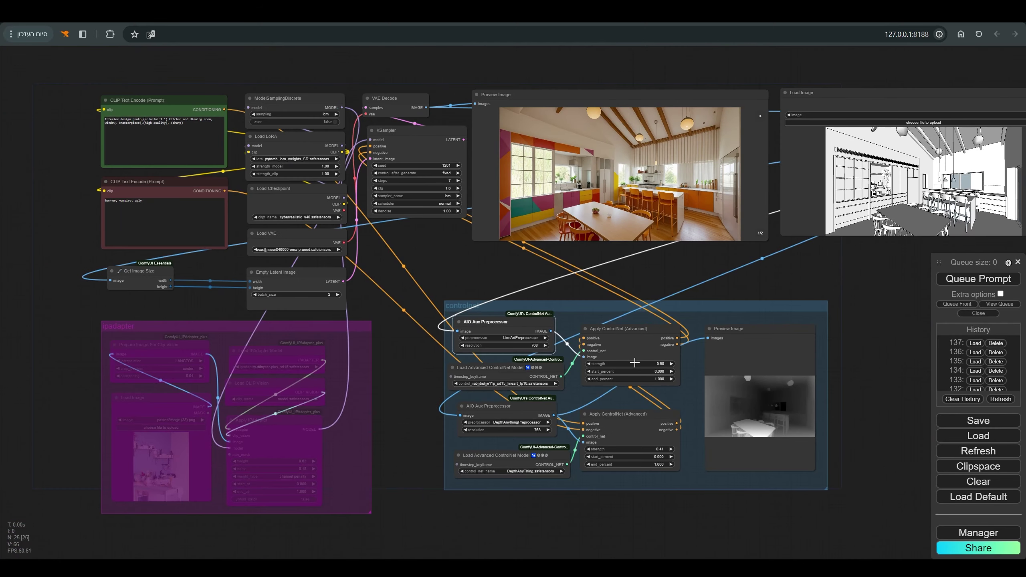
drag(635, 363, 654, 373)
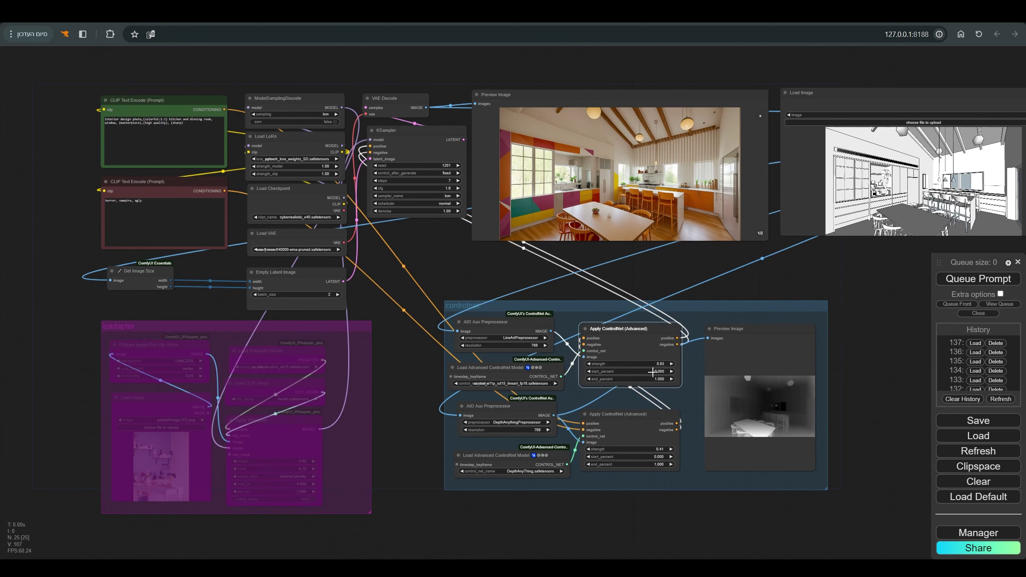
click(978, 280)
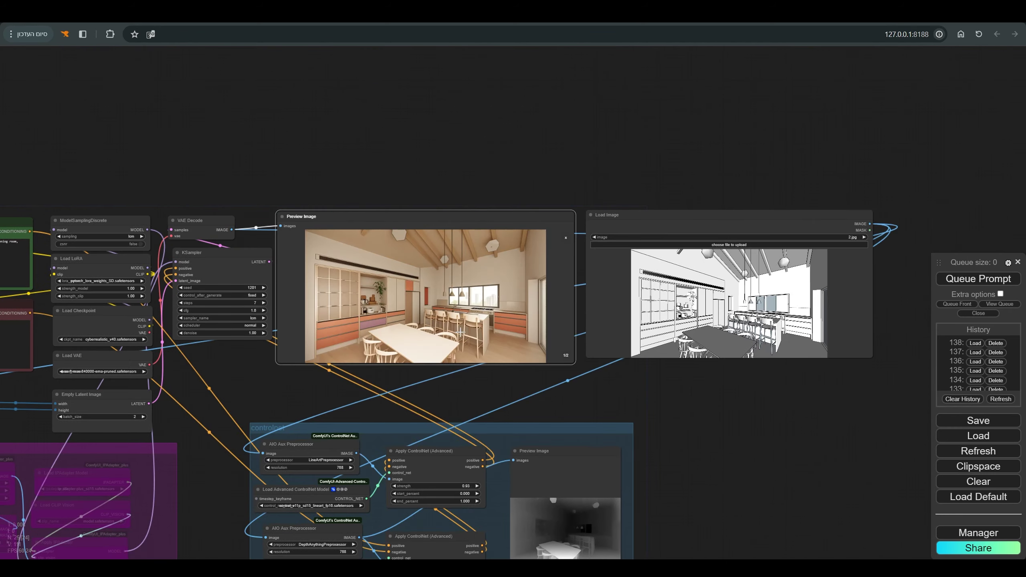
Enlarge both new kitchen renders in the main Preview Image node and examine their cabinets, furniture and window details.
scroll(460, 333, up, 10)
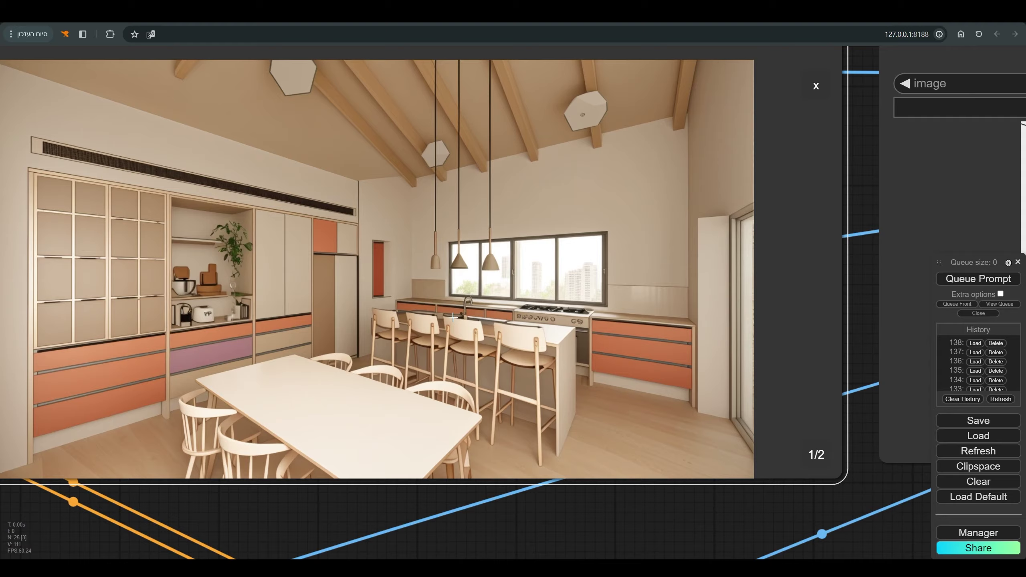
scroll(452, 317, up, 1)
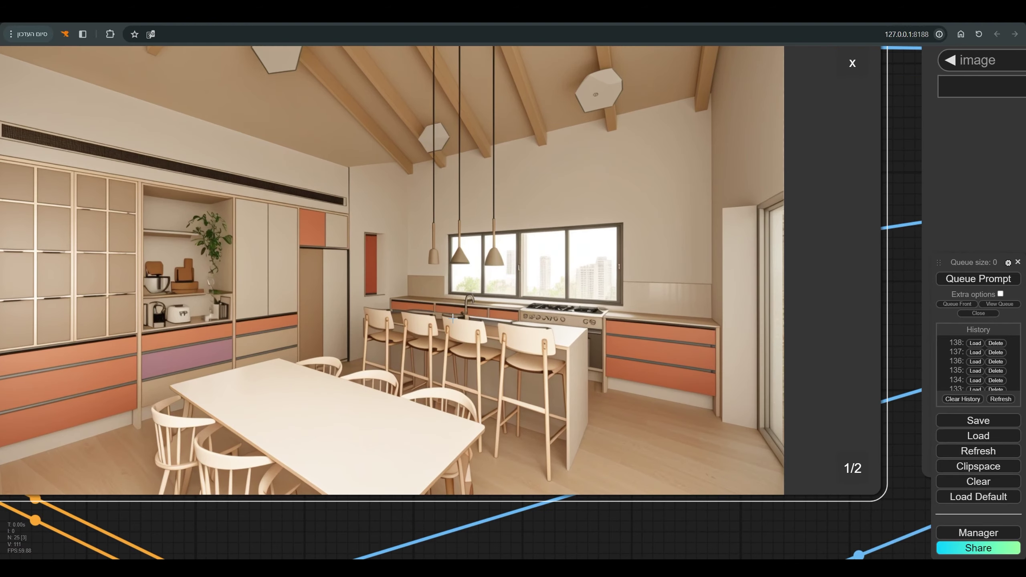
scroll(453, 319, down, 2)
scroll(449, 312, up, 10)
scroll(460, 336, down, 14)
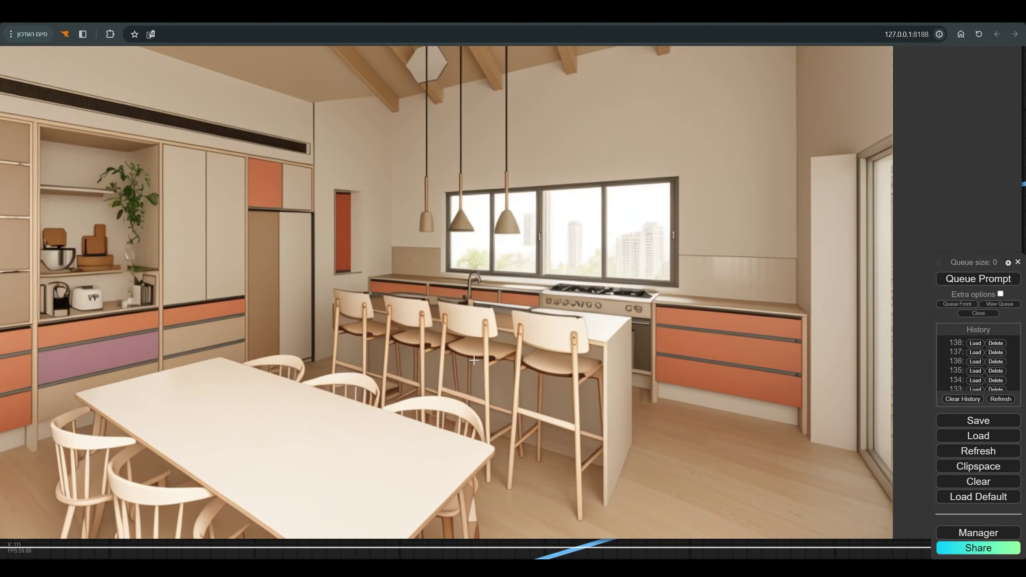
scroll(474, 363, up, 12)
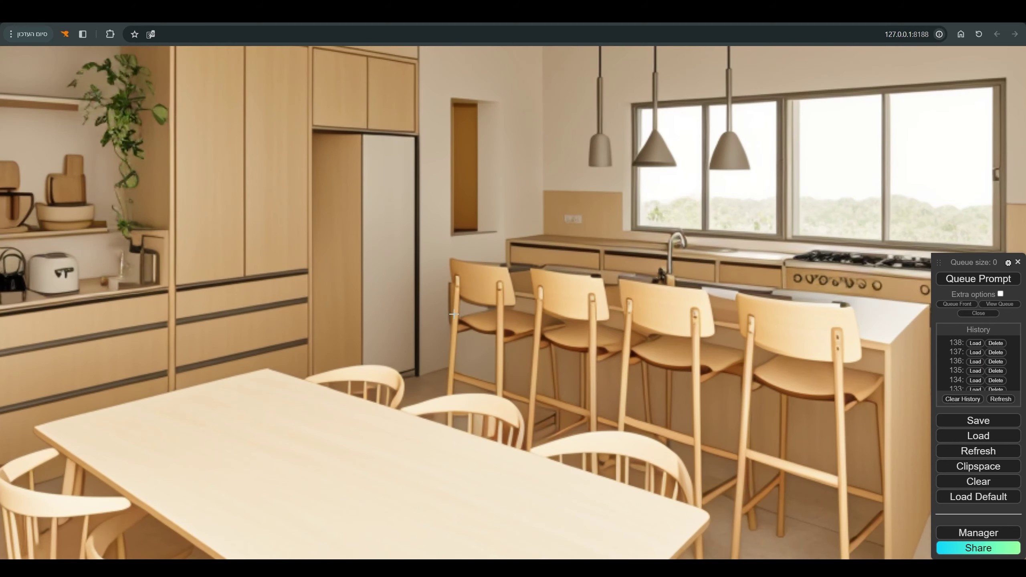
scroll(181, 285, down, 5)
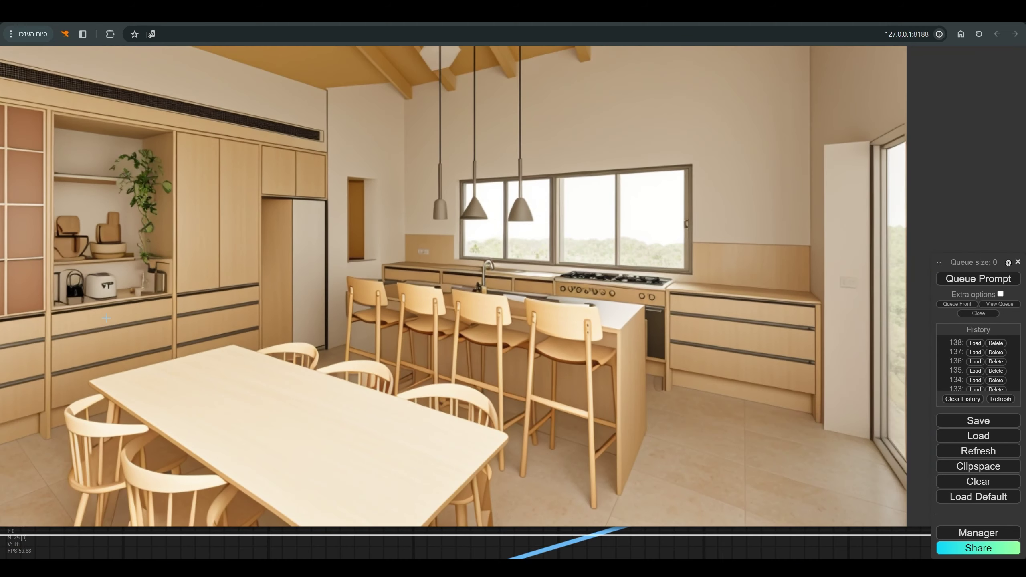
scroll(178, 311, down, 3)
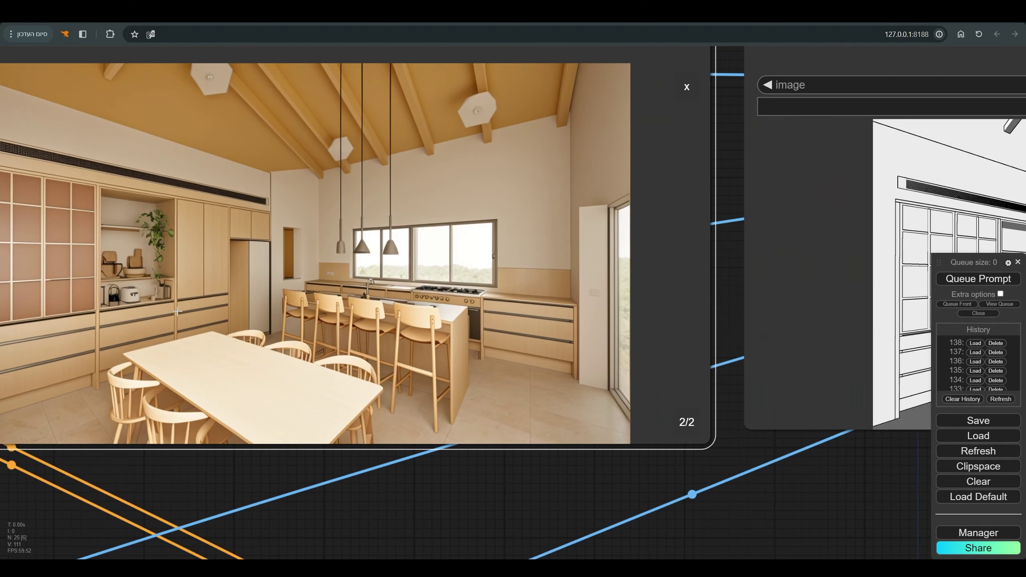
Move the Load Image node over the render to compare the line drawing's cabinets, and return it beside the preview.
click(895, 332)
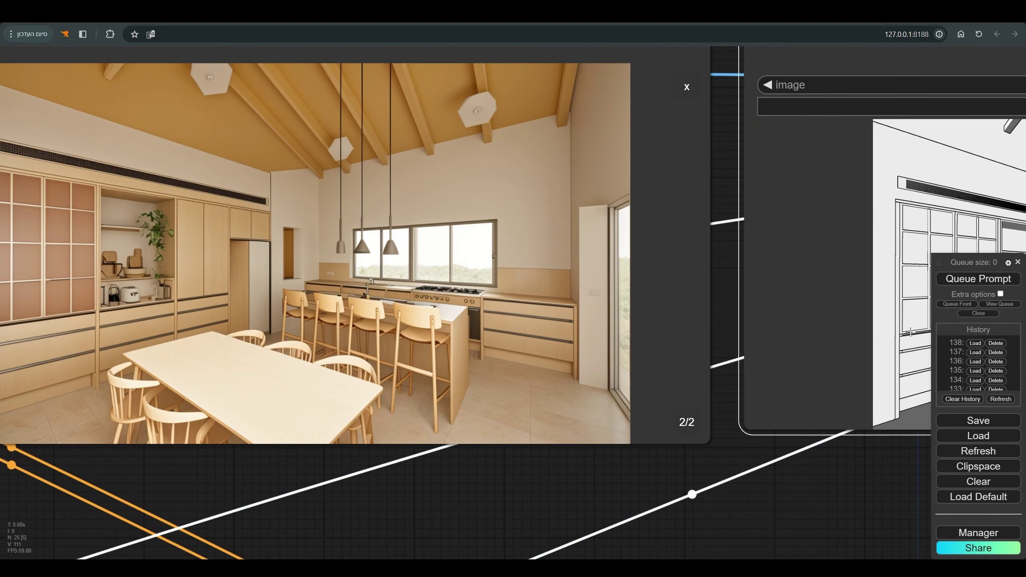
drag(907, 334, 440, 309)
scroll(439, 308, up, 5)
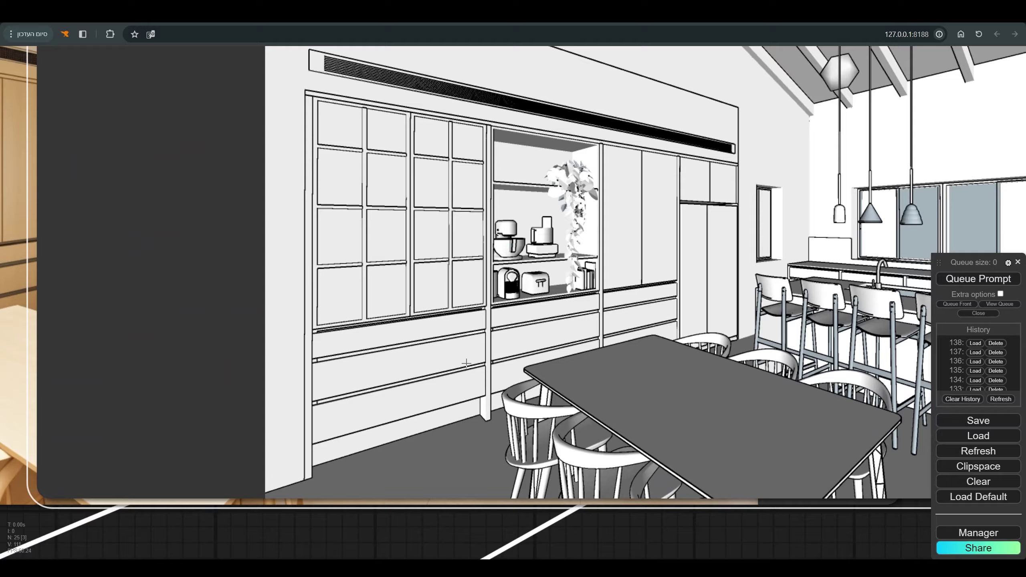
scroll(484, 306, down, 5)
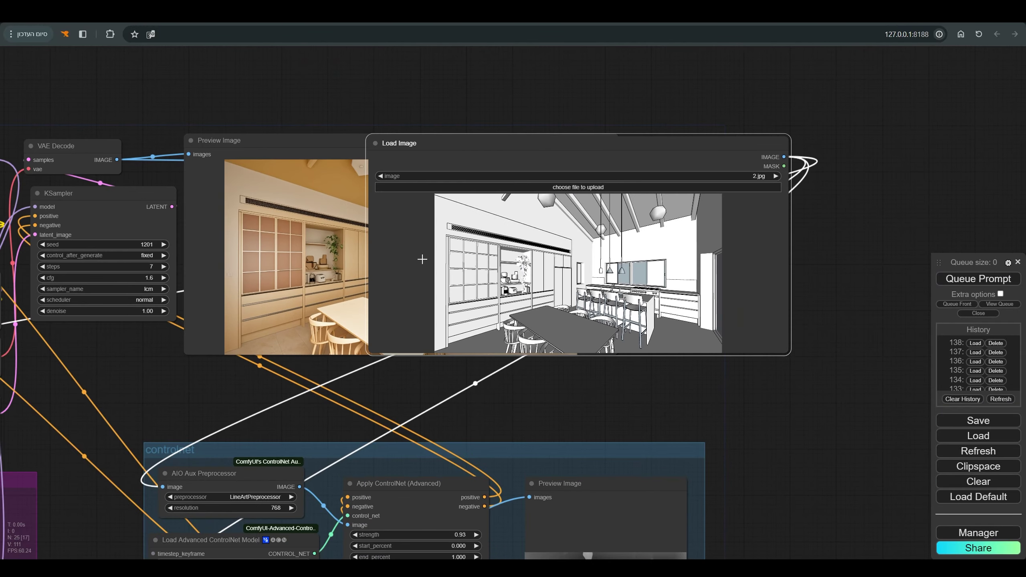
drag(422, 259, 695, 260)
Set the LineArt branch's Apply ControlNet (Advanced) strength to 0.67 and queue the prompt.
scroll(611, 400, down, 1)
drag(611, 400, 728, 170)
scroll(588, 282, up, 6)
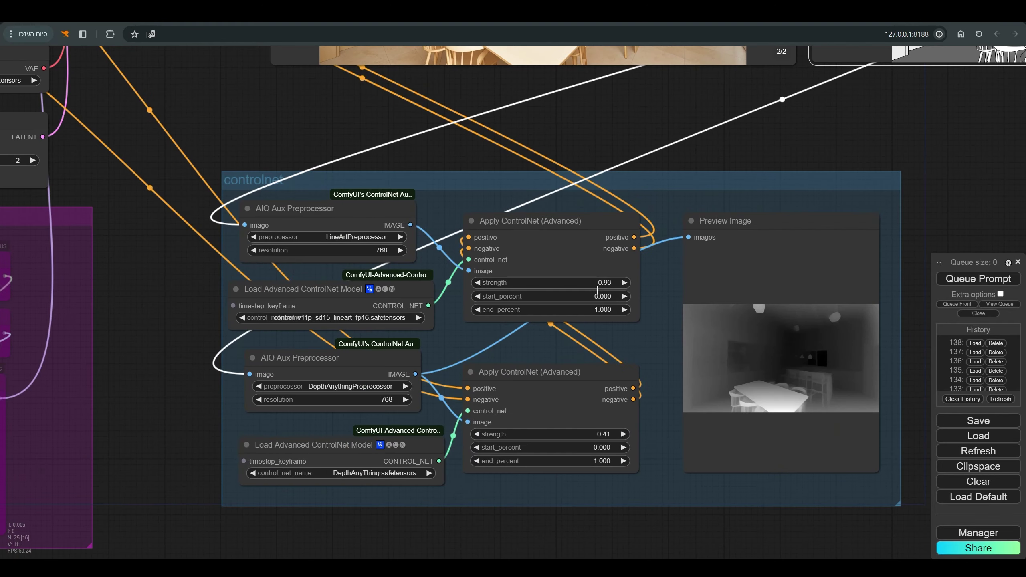
scroll(643, 288, down, 7)
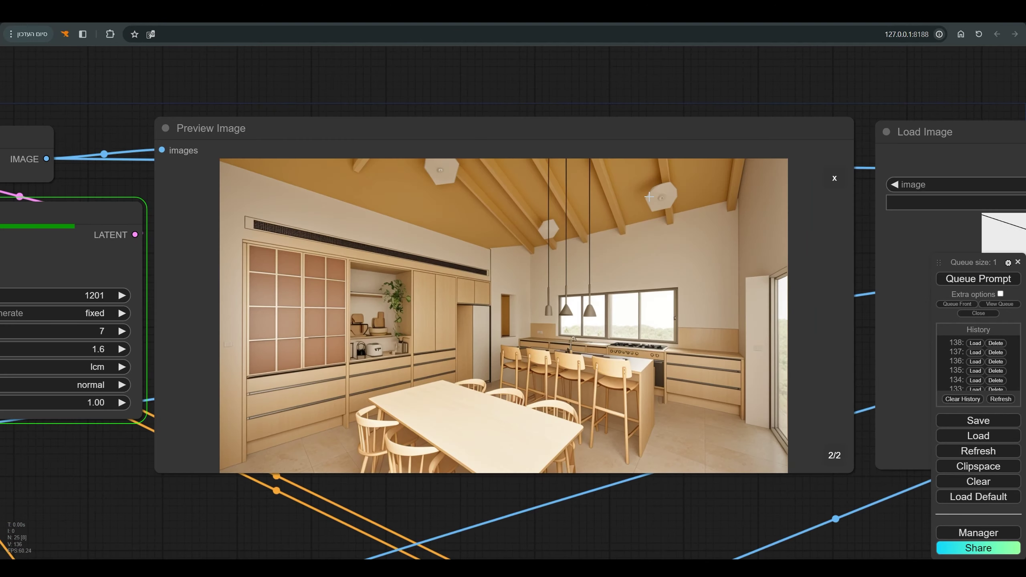
Examine the second newly generated kitchen render in the main Preview Image node up close.
scroll(649, 197, down, 3)
scroll(648, 229, down, 3)
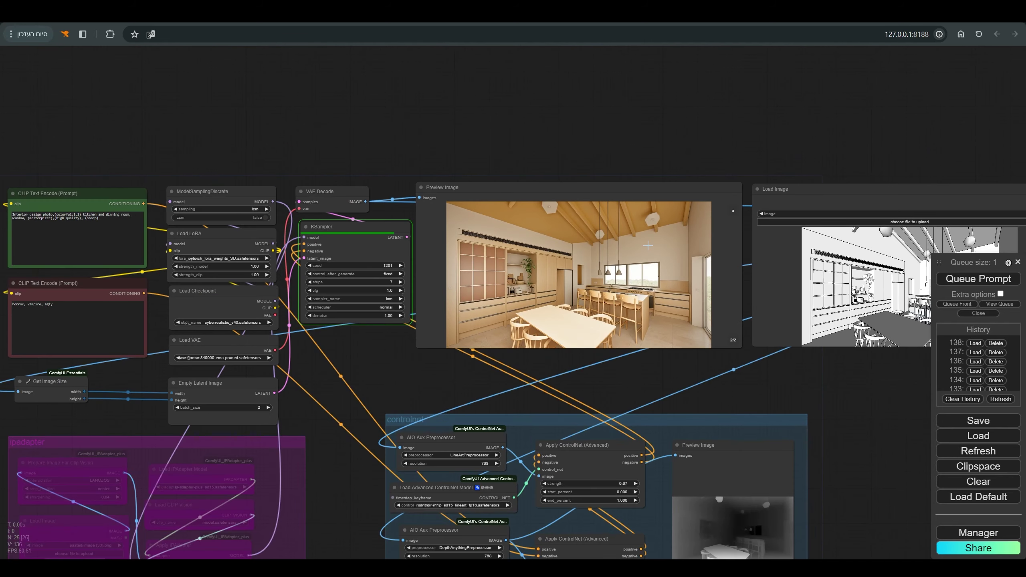
scroll(648, 245, down, 3)
scroll(648, 248, up, 3)
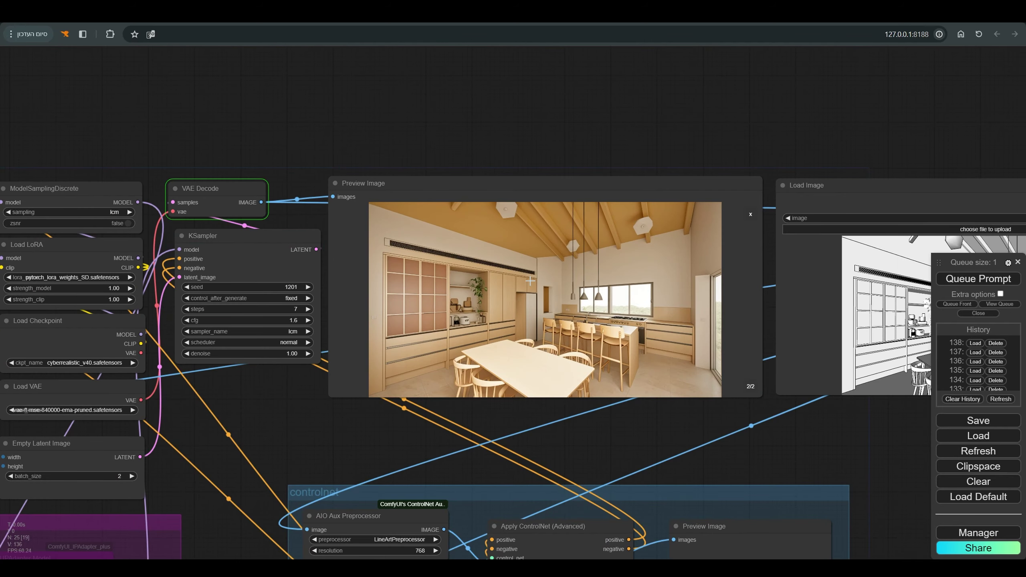
scroll(530, 280, up, 4)
click(689, 228)
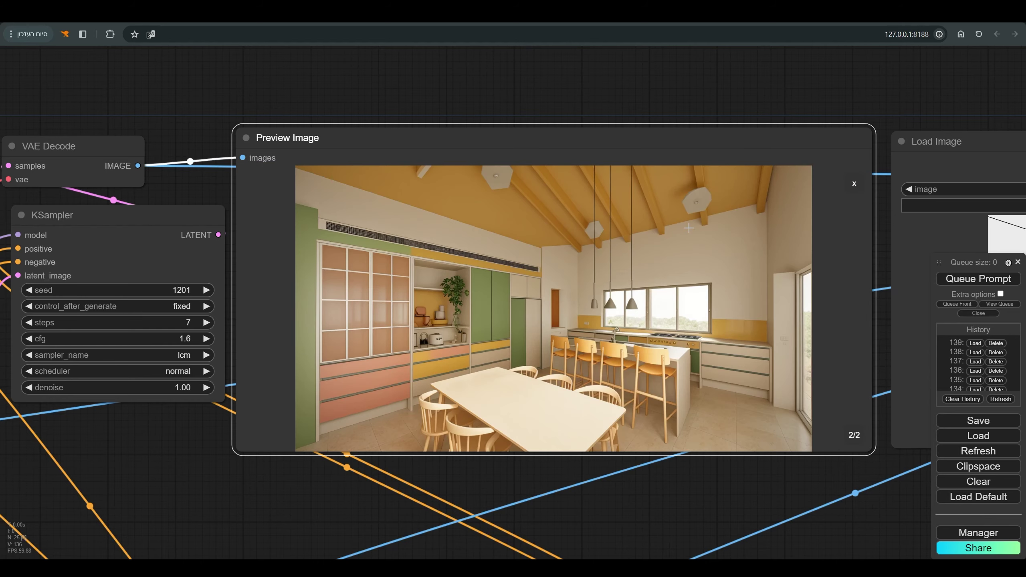
scroll(632, 344, up, 8)
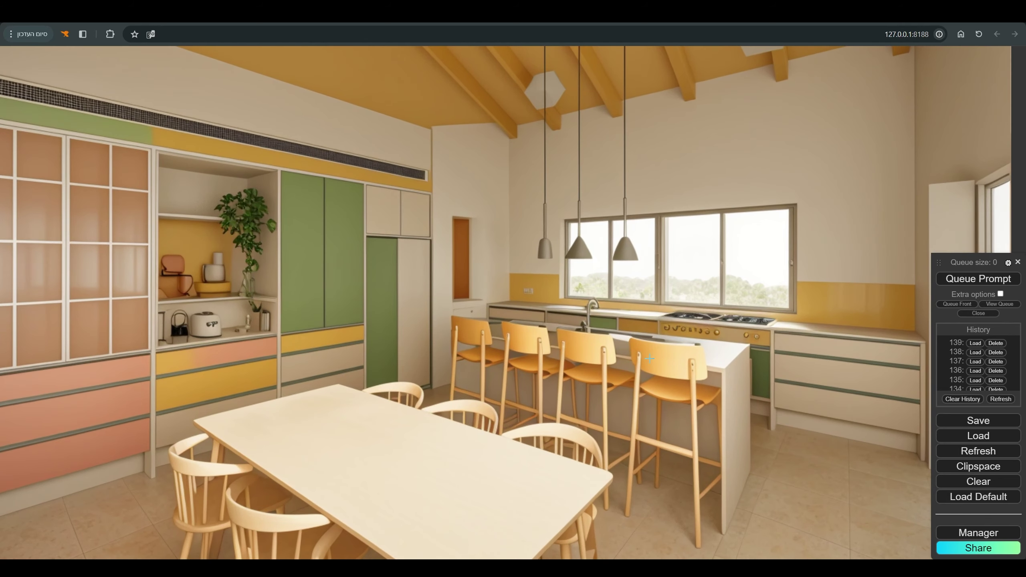
scroll(649, 358, down, 3)
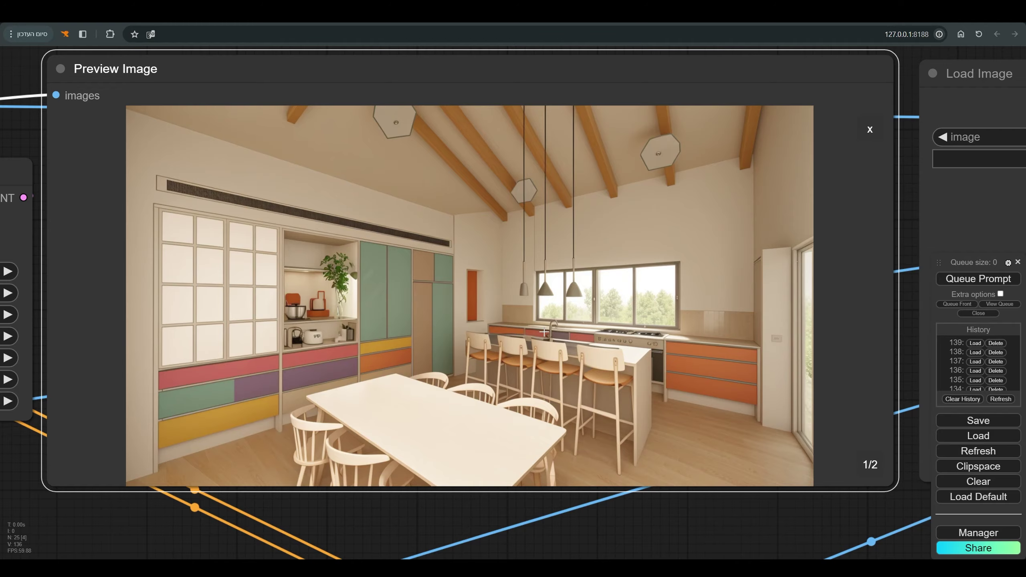
Compare the first new render with the source line drawing in the Load Image node.
scroll(533, 279, down, 5)
scroll(534, 277, down, 3)
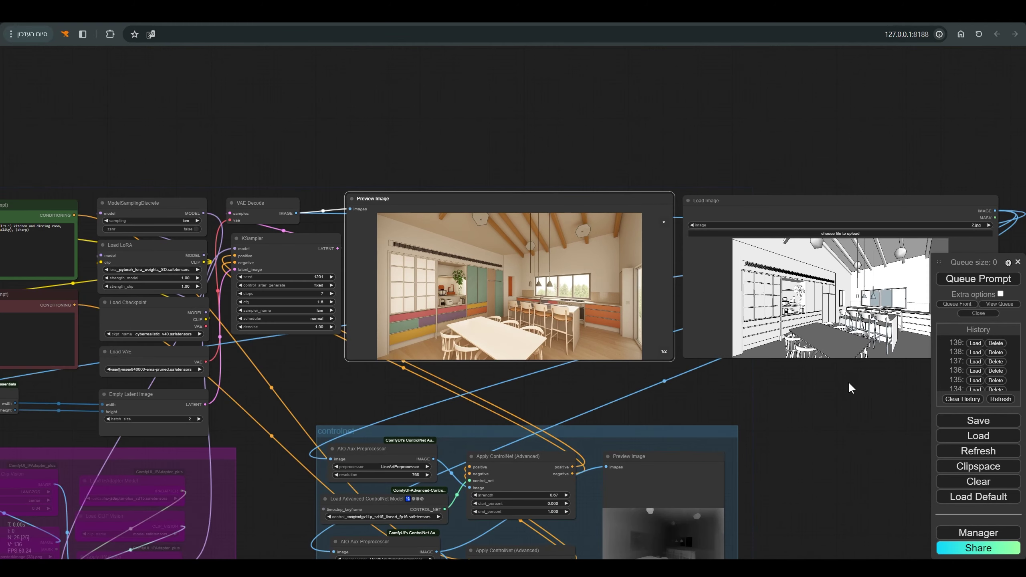
drag(850, 385, 725, 392)
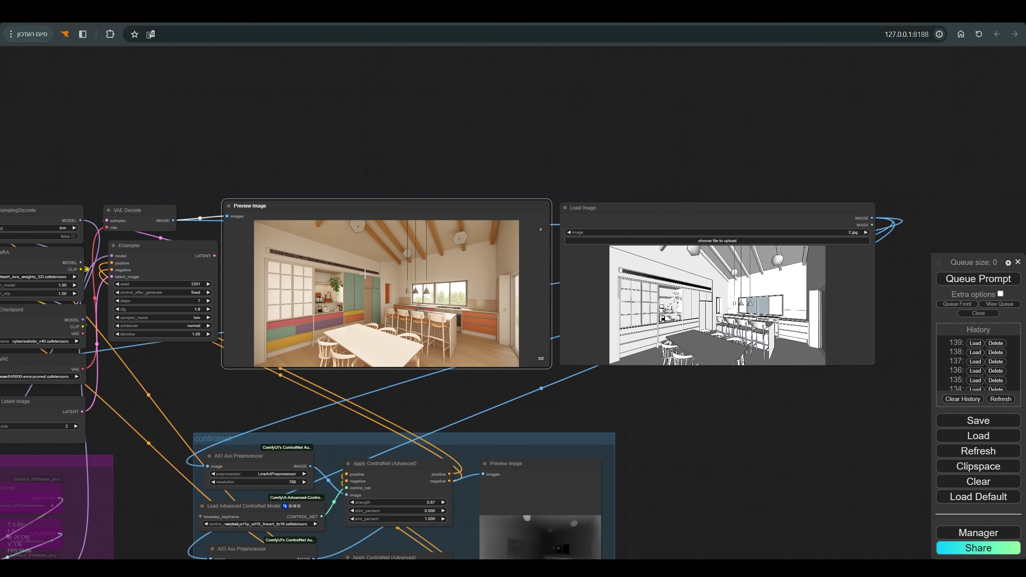
scroll(365, 275, up, 3)
scroll(565, 372, down, 5)
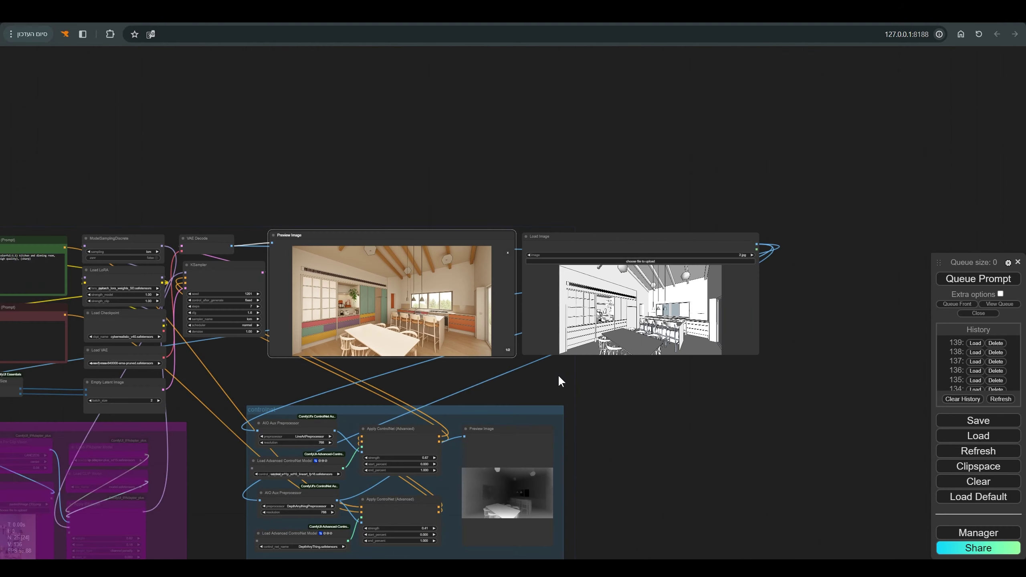
Set the KSampler seed to 1202 and queue the prompt.
drag(561, 374, 776, 339)
scroll(503, 309, up, 1)
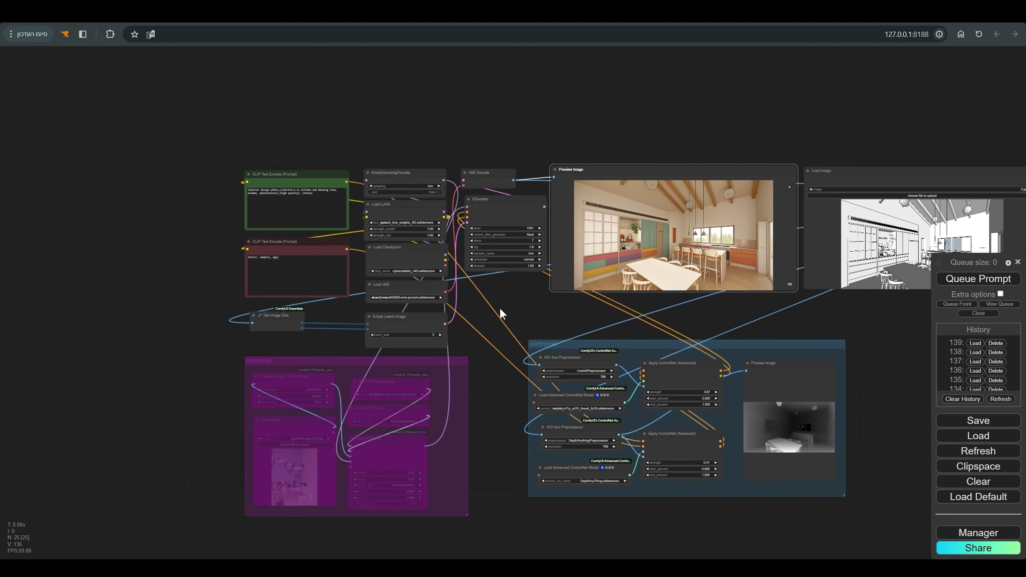
scroll(506, 283, up, 5)
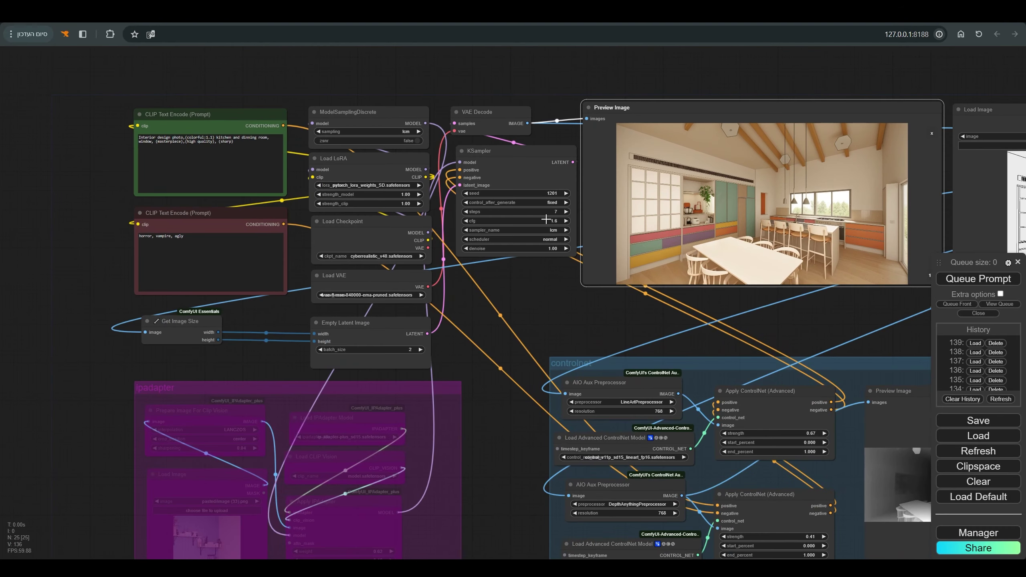
click(566, 193)
click(979, 279)
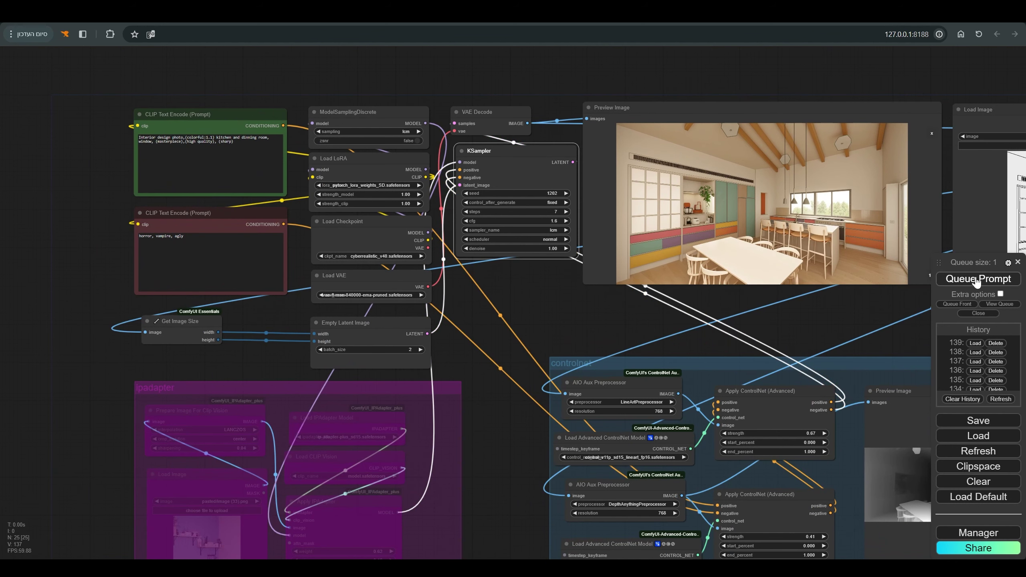
Enable all nodes of the bypassed ipadapter group by setting the group's nodes to Always, and select its reference Load Image node.
drag(504, 421, 534, 356)
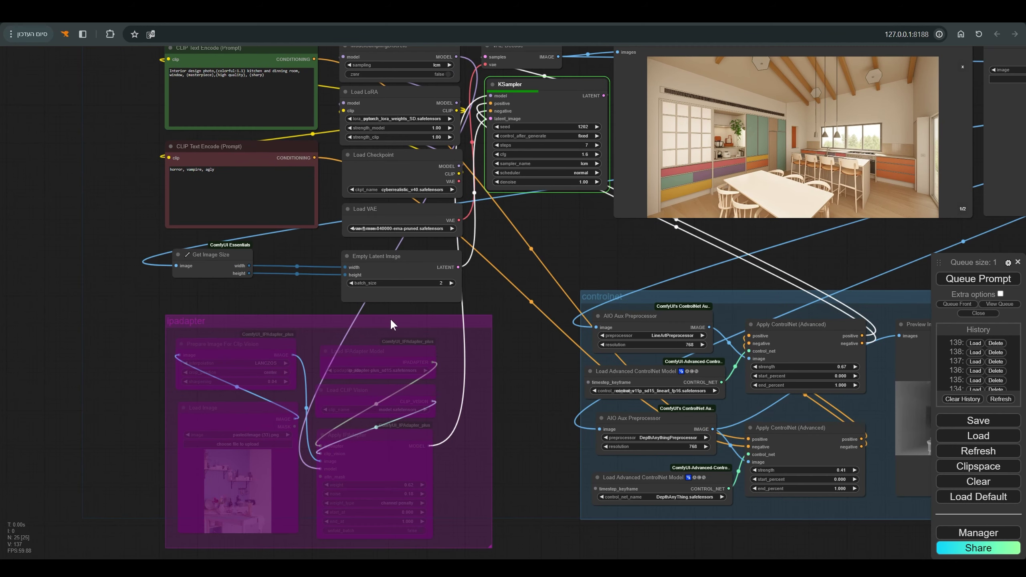
scroll(551, 336, down, 1)
click(425, 323)
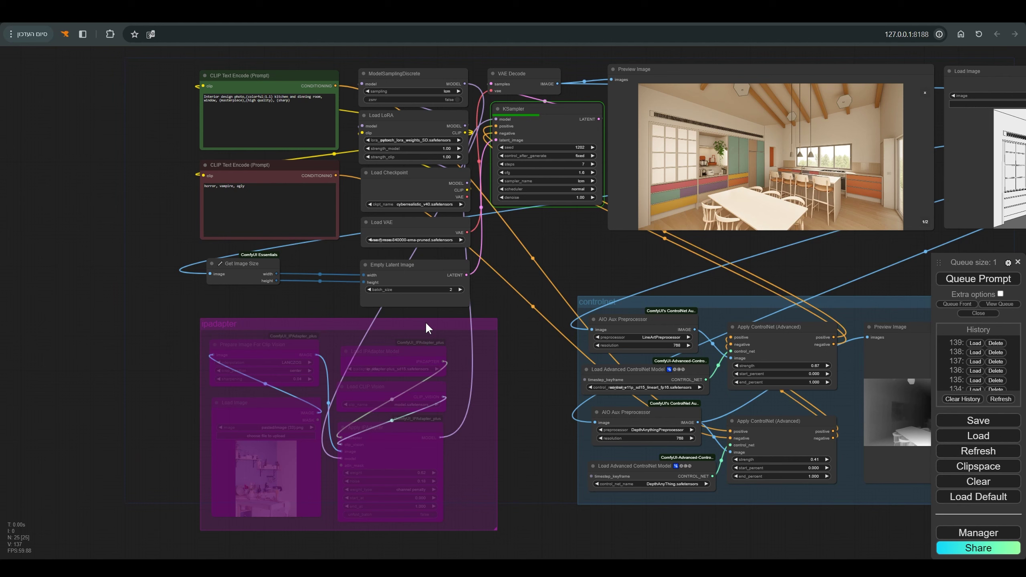
right_click(425, 322)
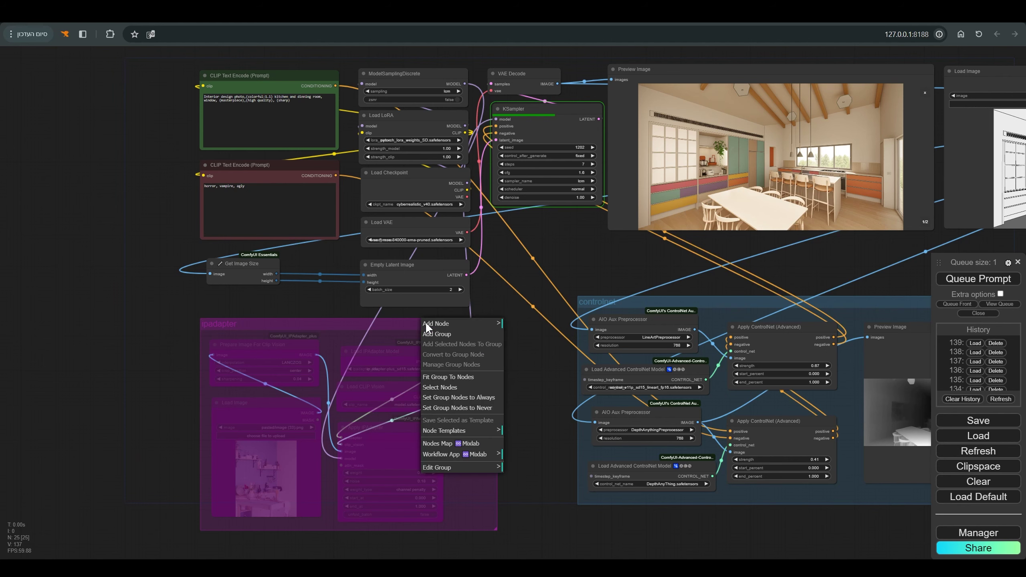
click(449, 397)
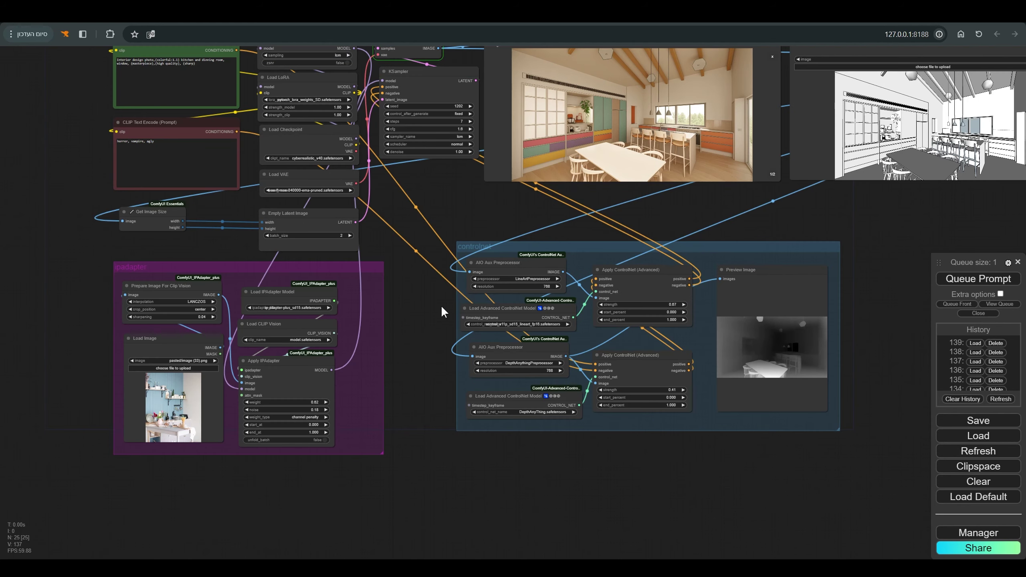
drag(442, 312, 430, 344)
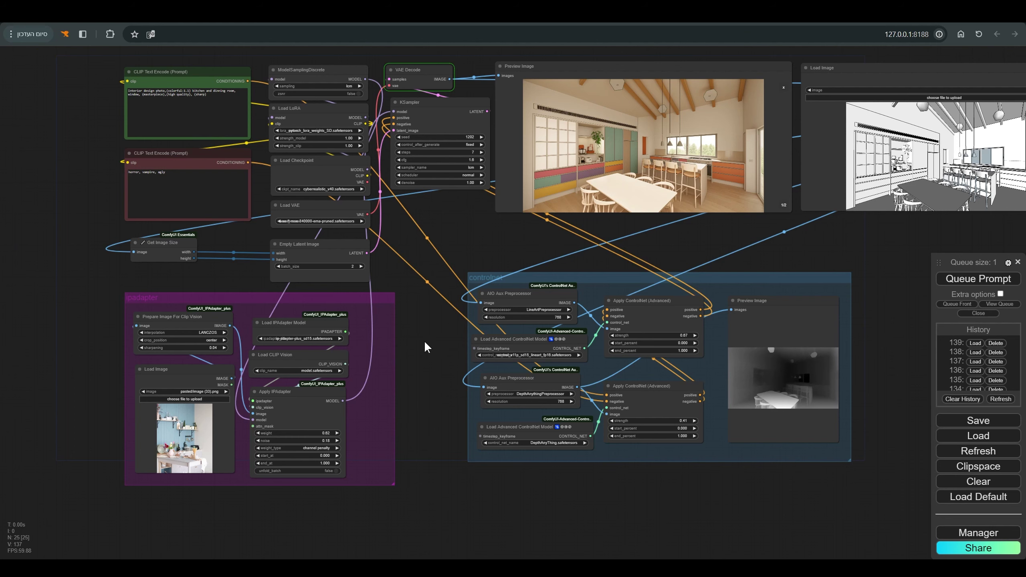
drag(184, 382, 186, 387)
Examine the two kitchen renders generated with seed 1202 side by side, comparing ceiling colours, cabinets and kitchen details.
drag(420, 343, 431, 394)
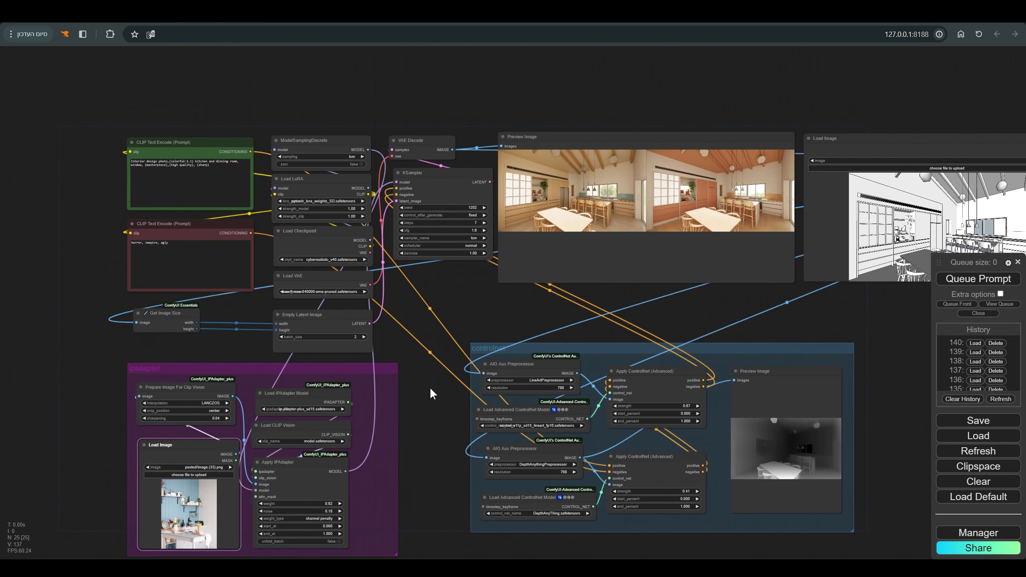
scroll(703, 167, up, 7)
scroll(703, 168, up, 4)
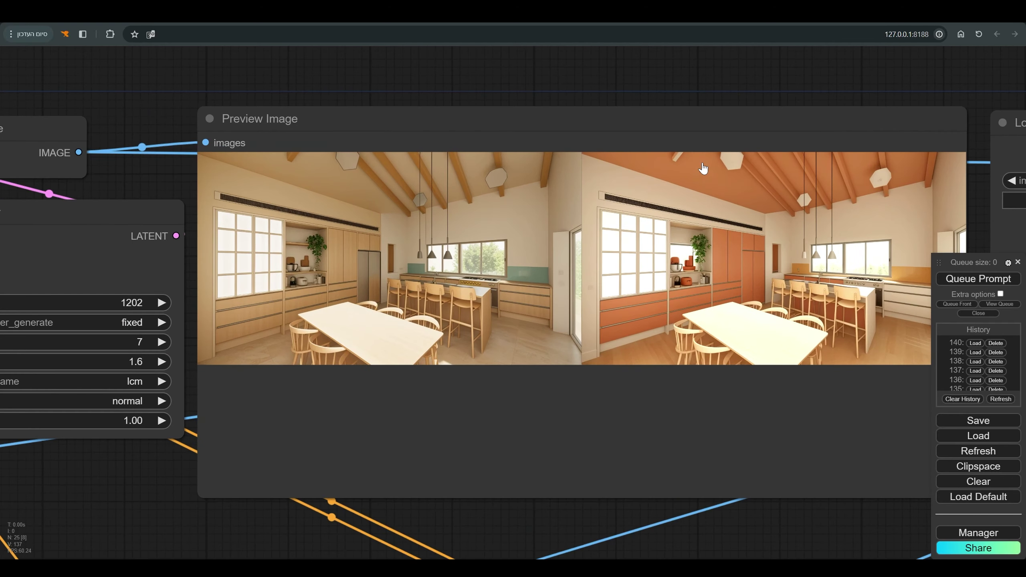
scroll(723, 190, up, 2)
scroll(786, 256, down, 5)
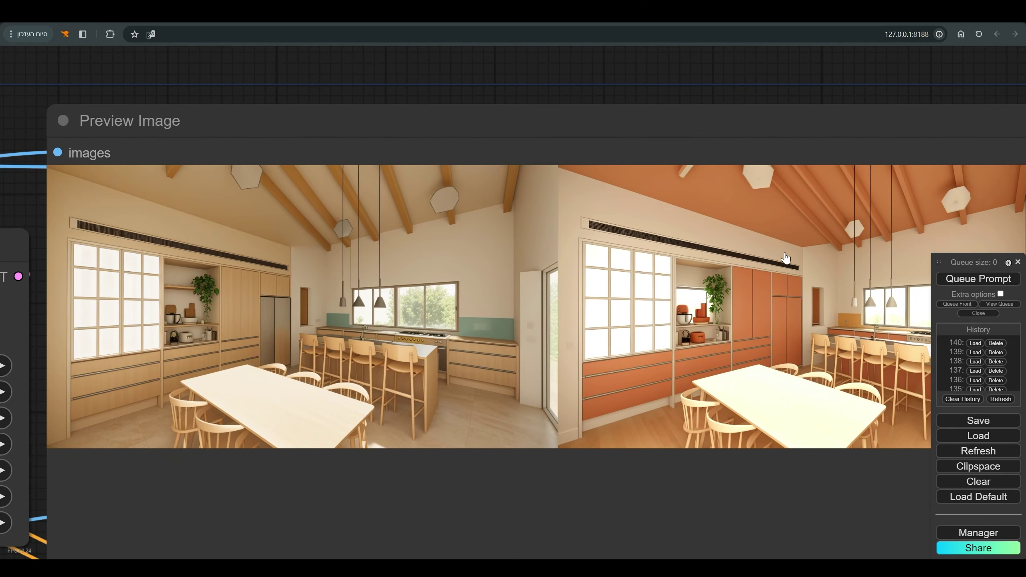
scroll(444, 305, up, 4)
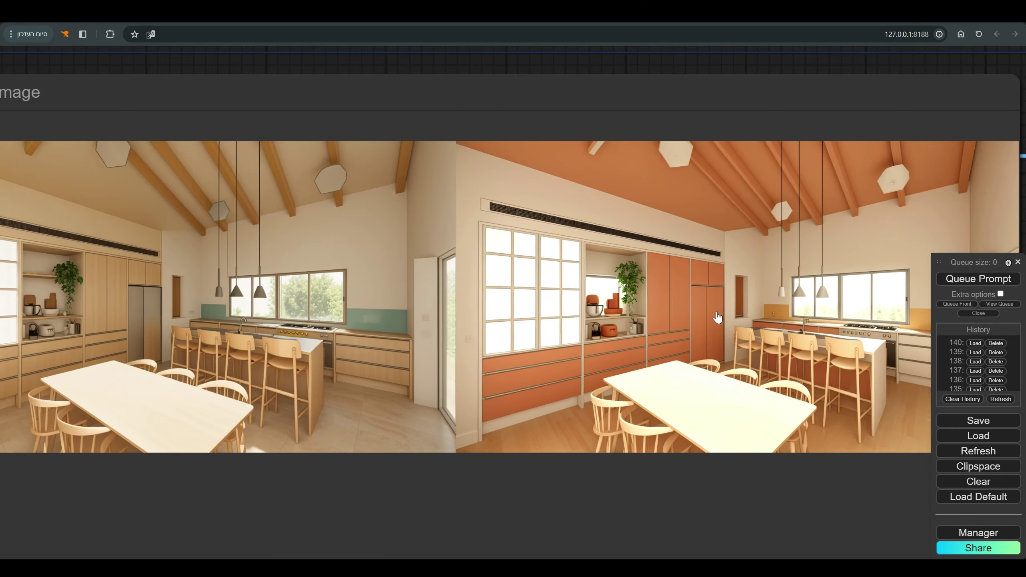
scroll(747, 297, down, 1)
scroll(782, 297, down, 4)
scroll(781, 298, up, 4)
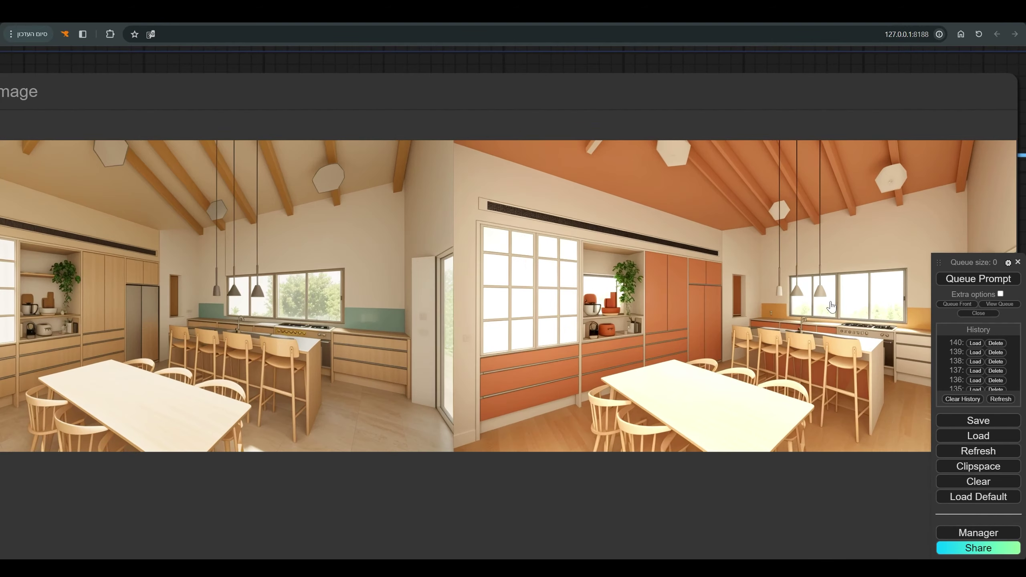
scroll(790, 321, down, 3)
scroll(417, 283, up, 3)
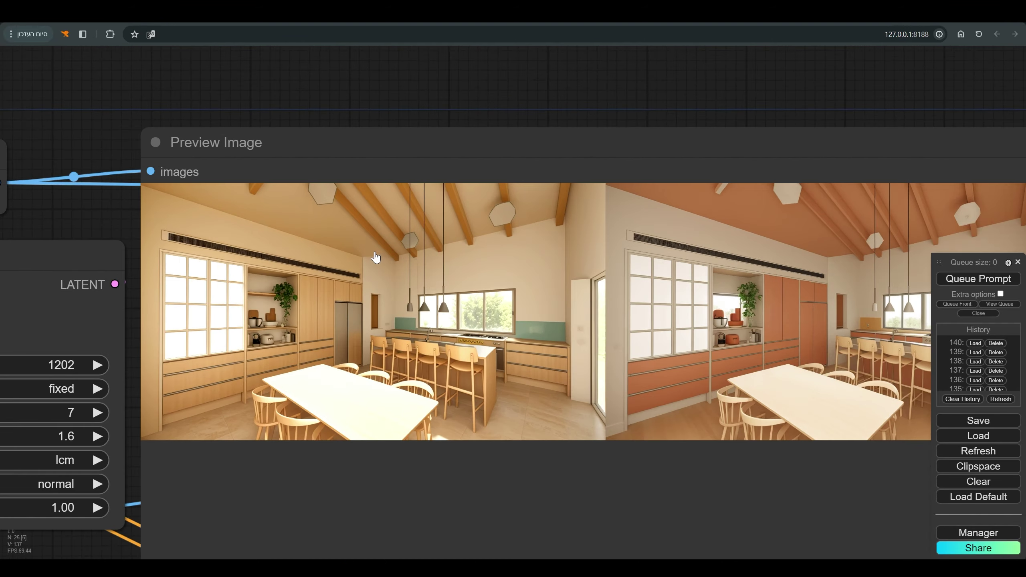
scroll(451, 391, down, 5)
scroll(445, 353, down, 4)
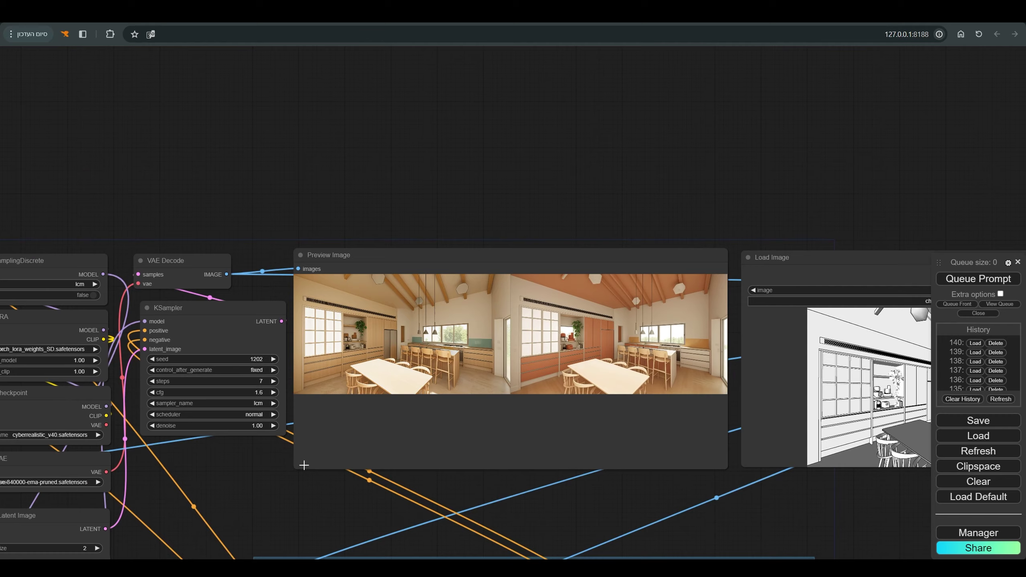
Choose ip-adapter-plus_sd15.safetensors as the model in the ipadapter group's Load IPAdapter Model node.
drag(303, 466, 534, 219)
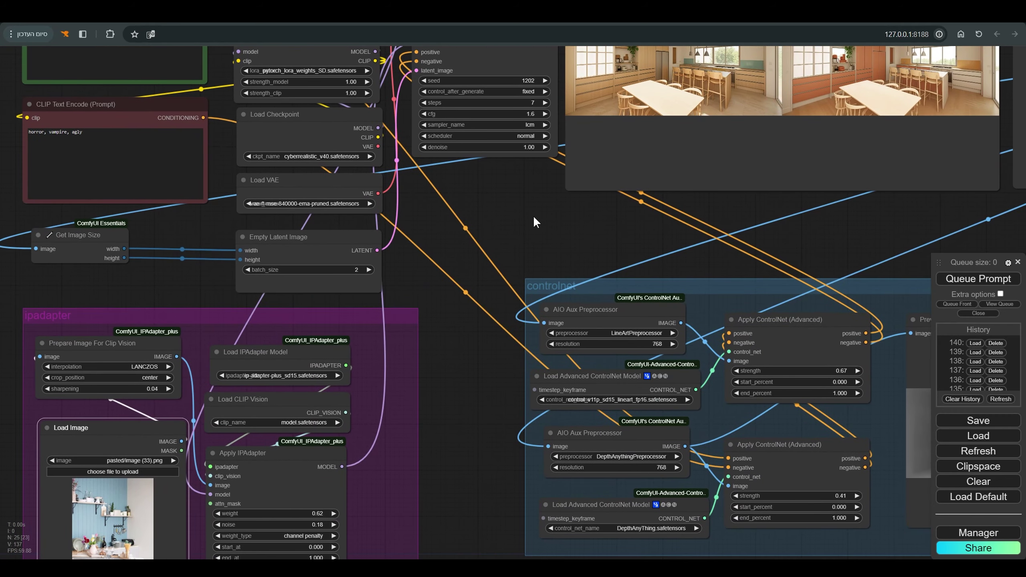
drag(468, 357, 508, 278)
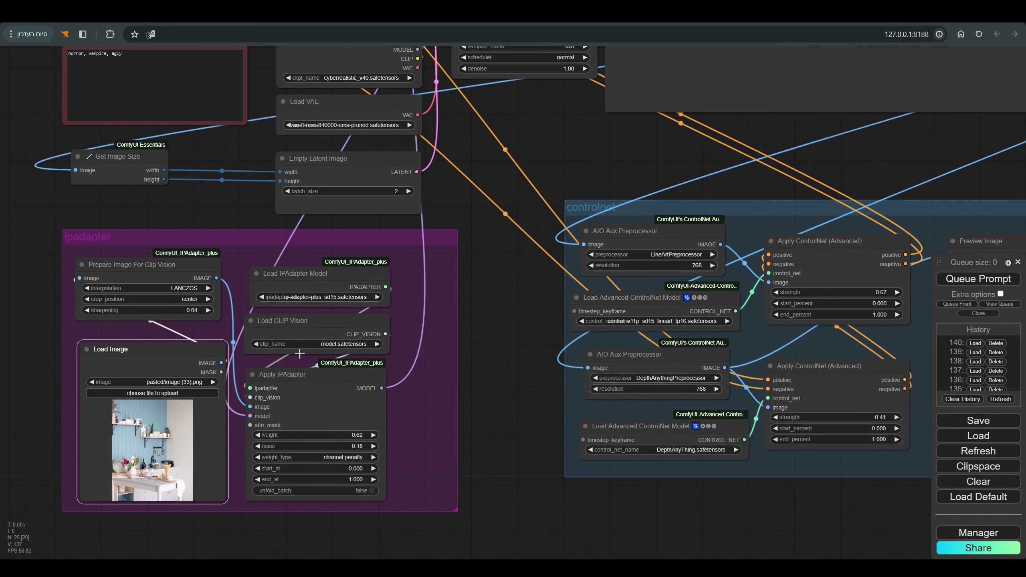
click(323, 297)
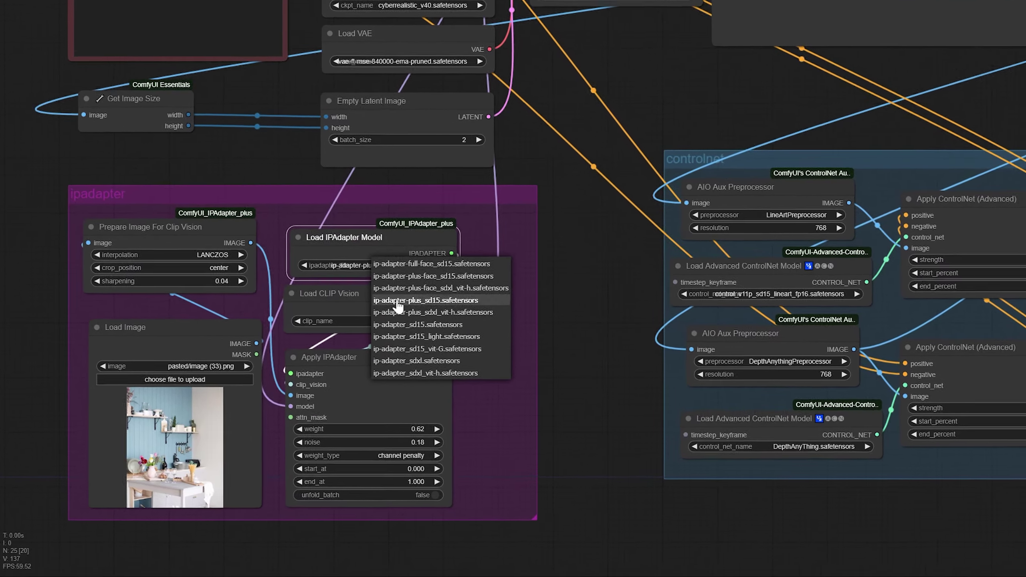
click(380, 314)
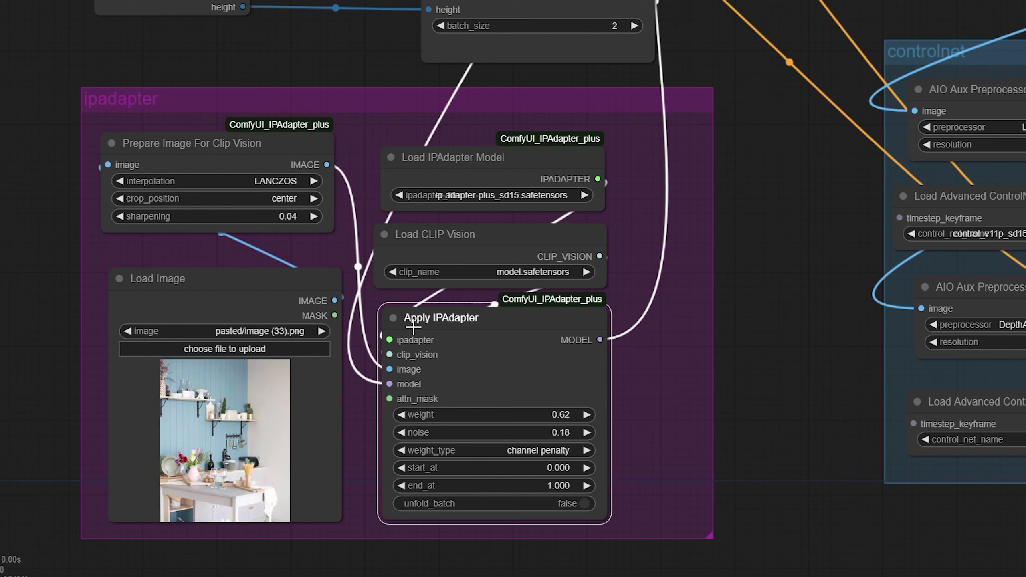
Set the Apply IPAdapter node's weight to 0.70.
drag(544, 416, 545, 420)
click(547, 449)
click(559, 486)
click(525, 458)
click(526, 487)
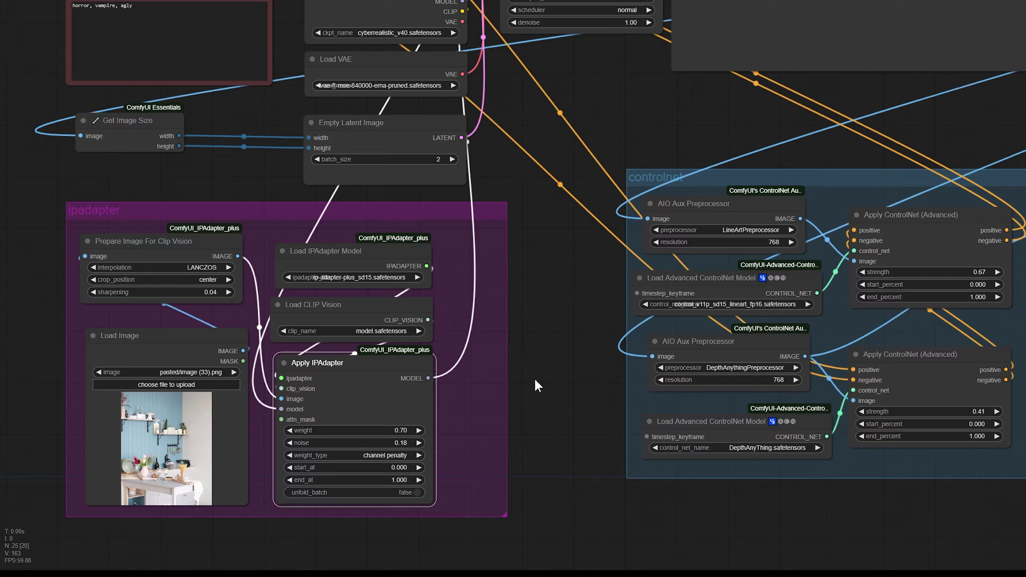
Queue the prompt with IPAdapter enabled and enlarge one of the new kitchen renders in the Preview Image node.
scroll(534, 379, down, 8)
drag(535, 377, 485, 418)
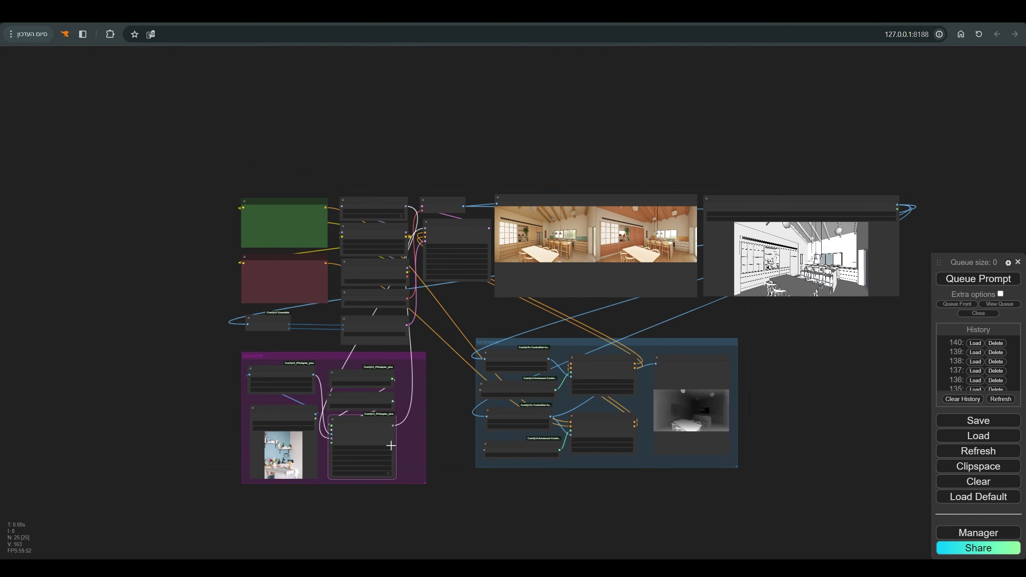
scroll(779, 342, up, 7)
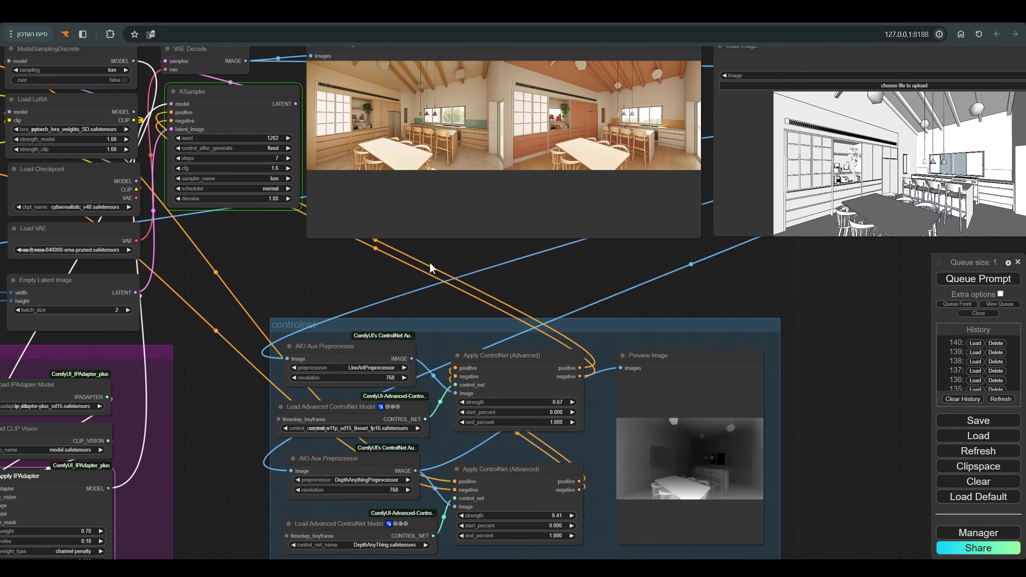
drag(431, 267, 455, 332)
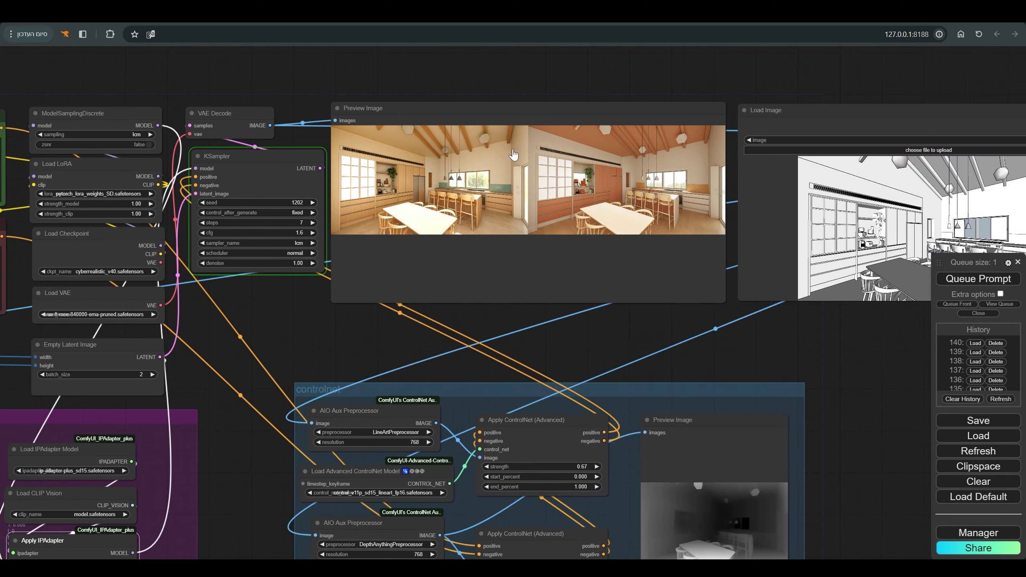
drag(276, 359, 424, 203)
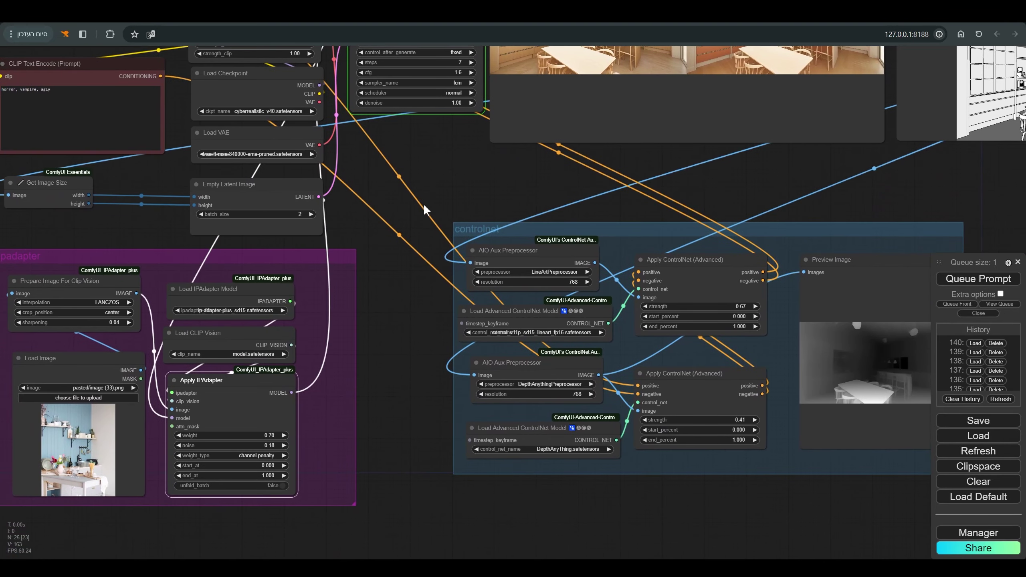
drag(708, 151, 602, 321)
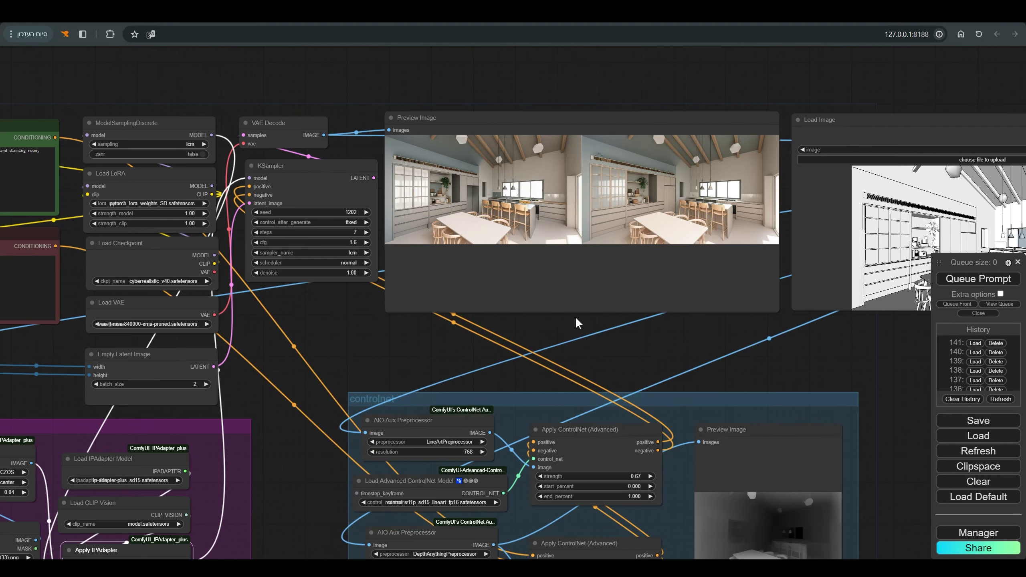
scroll(576, 320, up, 8)
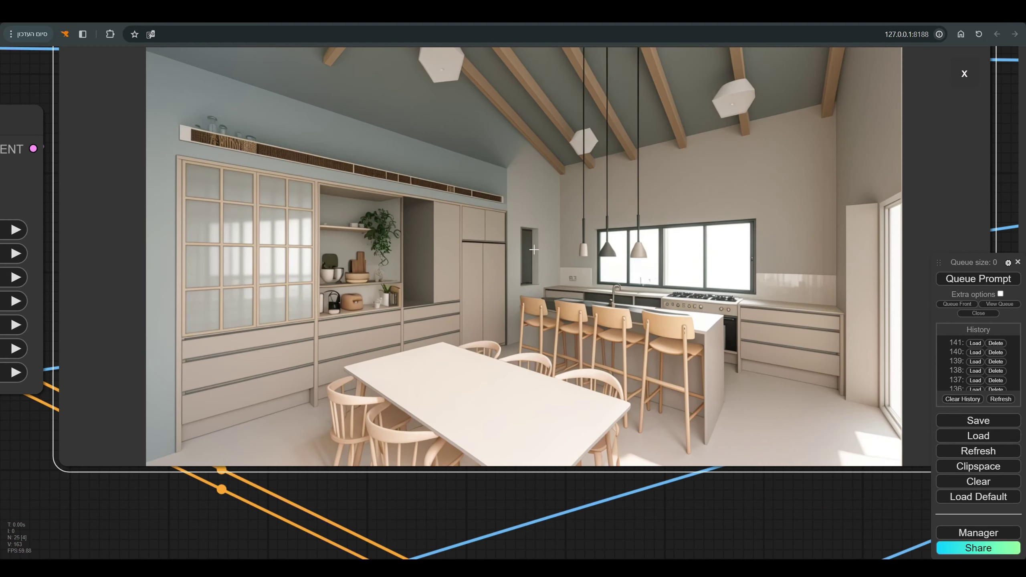
scroll(585, 228, down, 10)
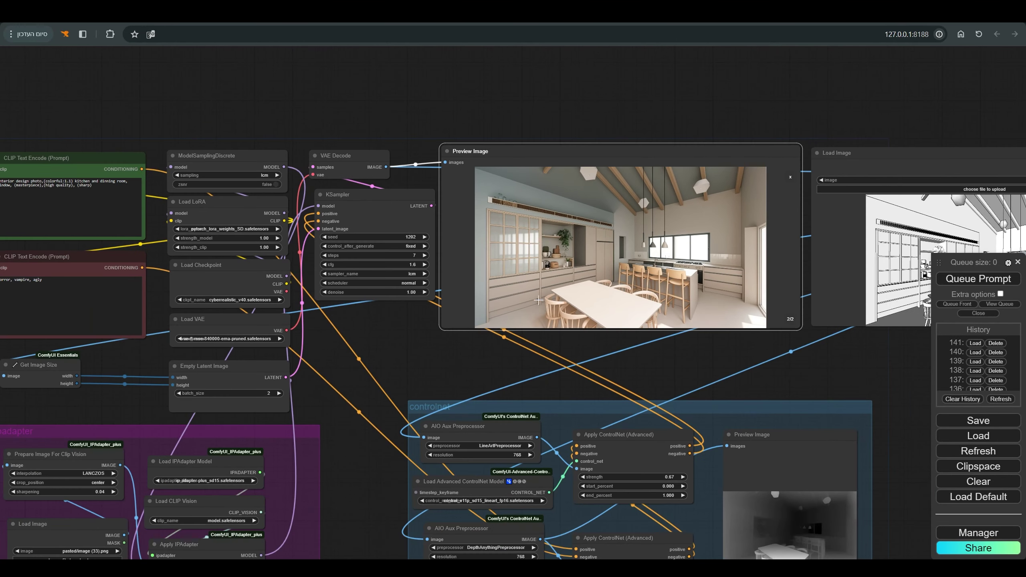
Move the IPAdapter reference Load Image node beside the render preview and compare the two images.
drag(359, 389, 568, 193)
drag(276, 387, 966, 128)
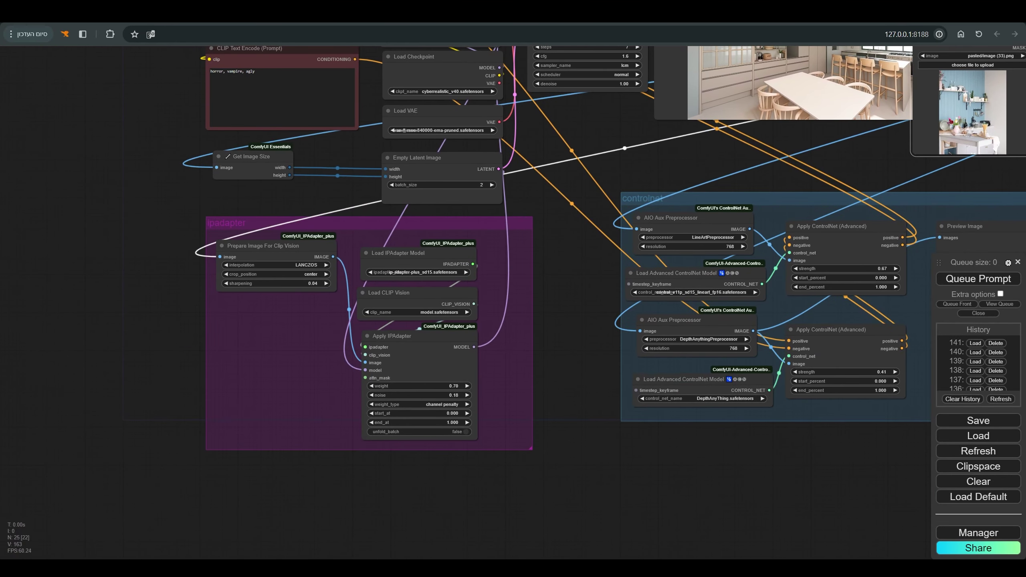
drag(885, 178, 507, 347)
drag(612, 201, 731, 118)
scroll(707, 176, up, 7)
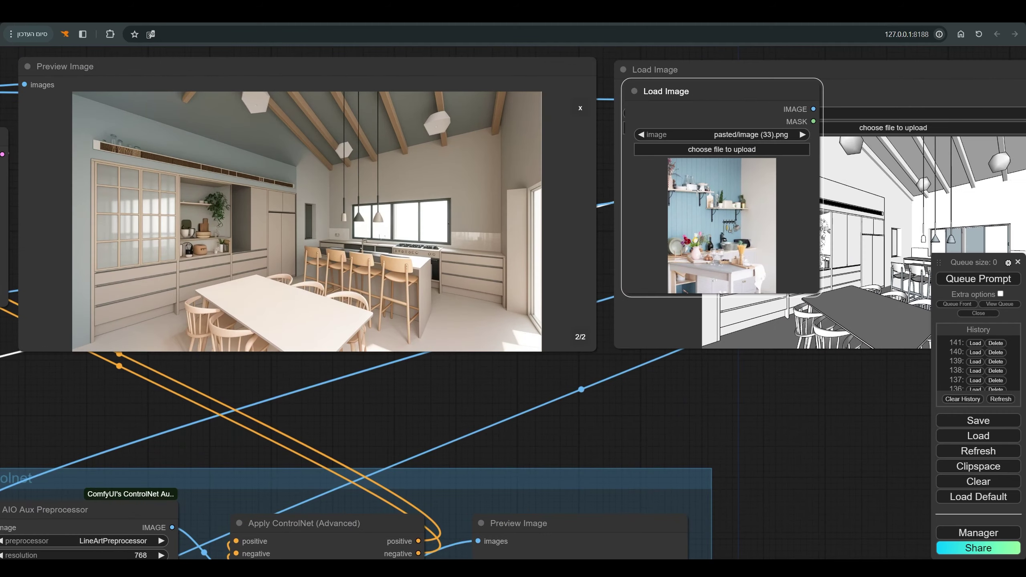
Paste the red kitchen photo, pasted/image (36).png, into the reference Load Image node and queue the prompt.
scroll(678, 198, down, 3)
key(ctrl+v)
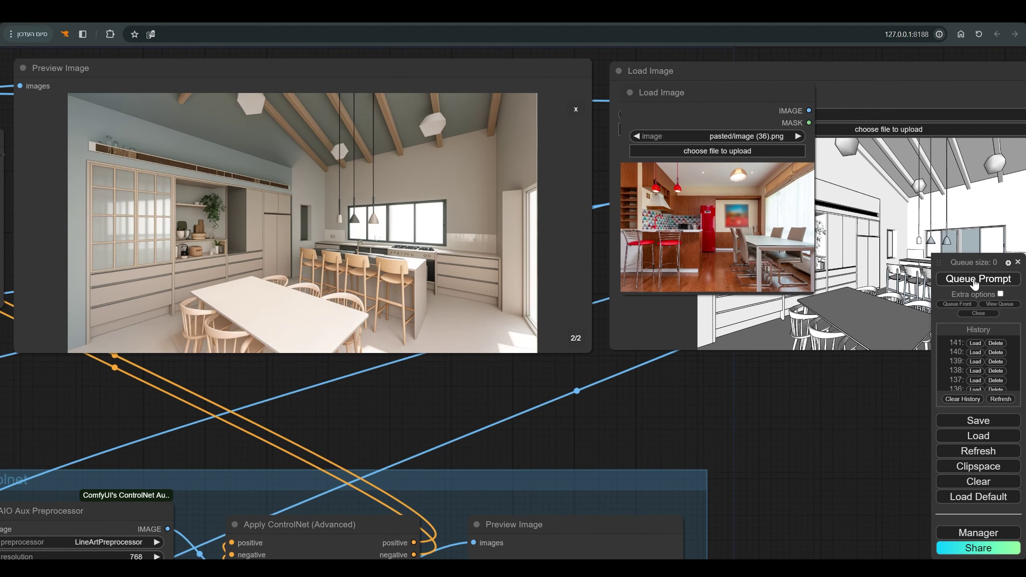
click(978, 279)
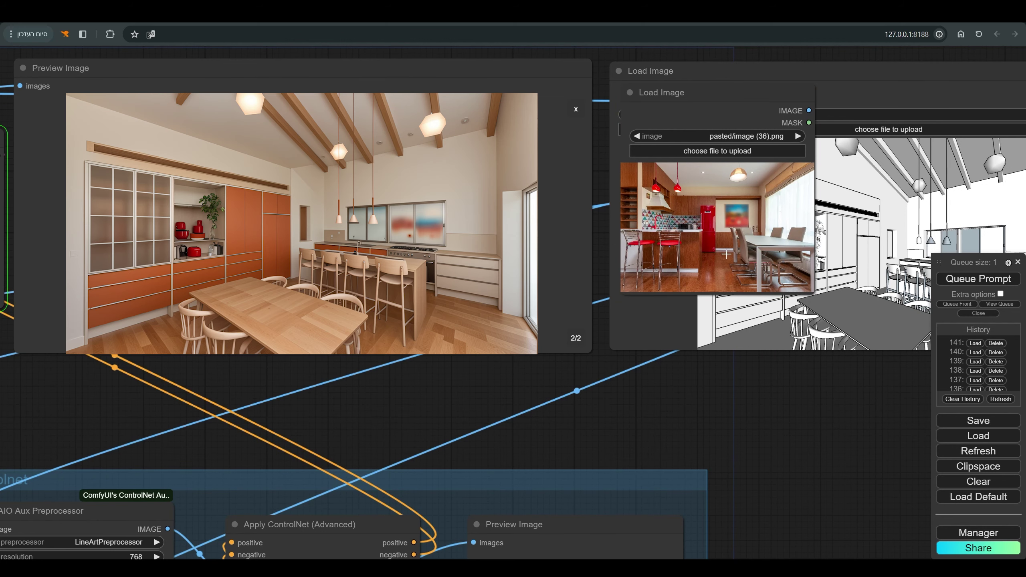
click(864, 85)
mouse_move(822, 85)
mouse_down()
mouse_move(794, 81)
mouse_move(820, 86)
mouse_up()
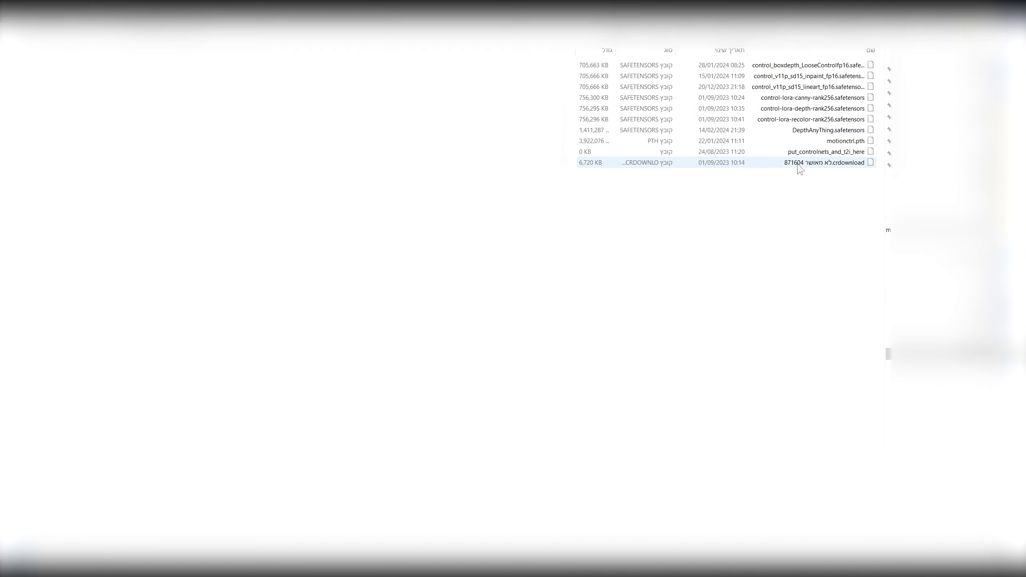
Locate DepthAnyThing.safetensors in the local ControlNet models folder and control_v11p_sd15_lineart.pth in the online ControlNet file list.
mouse_move(824, 129)
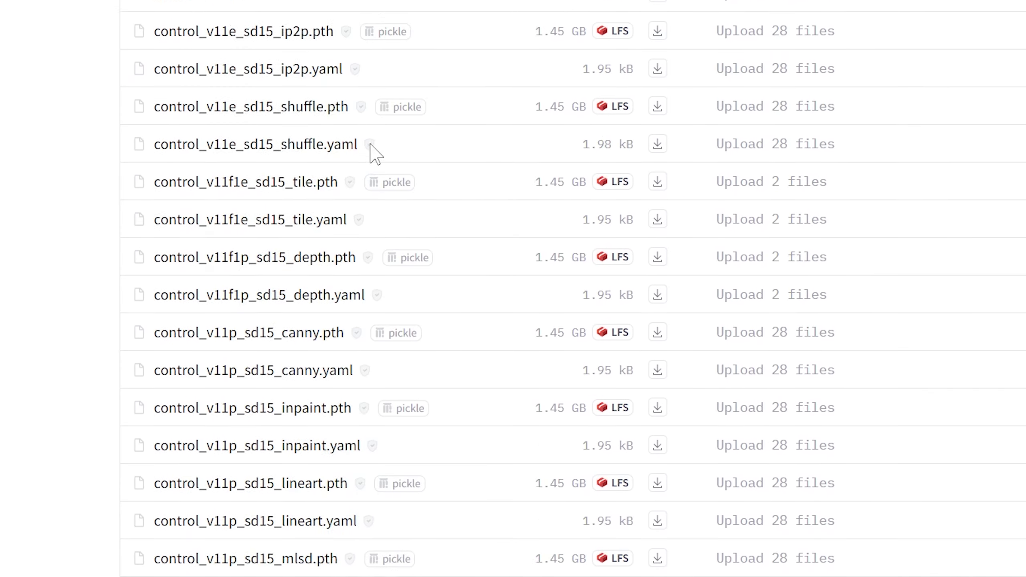
scroll(412, 133, down, 5)
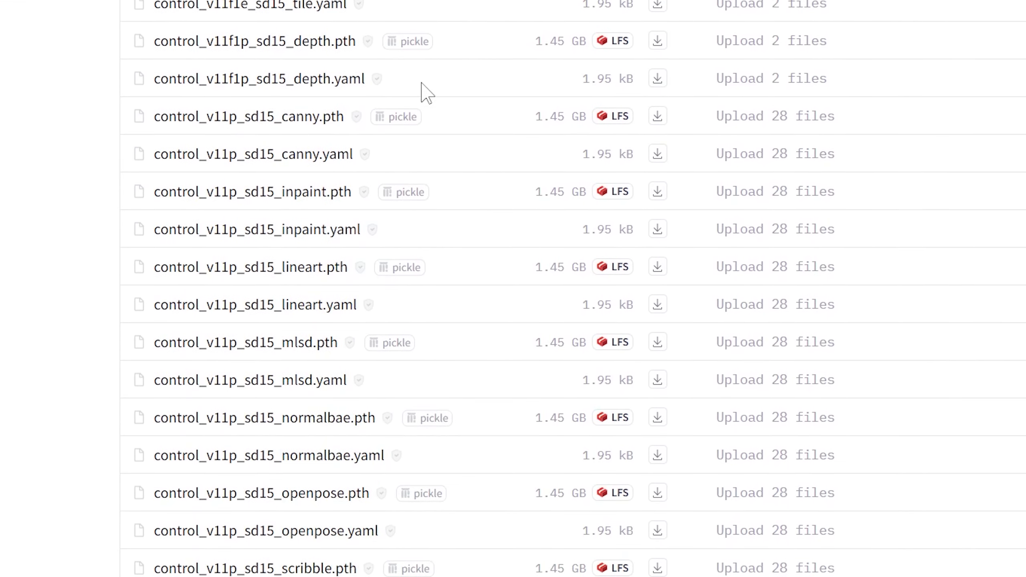
scroll(229, 73, down, 5)
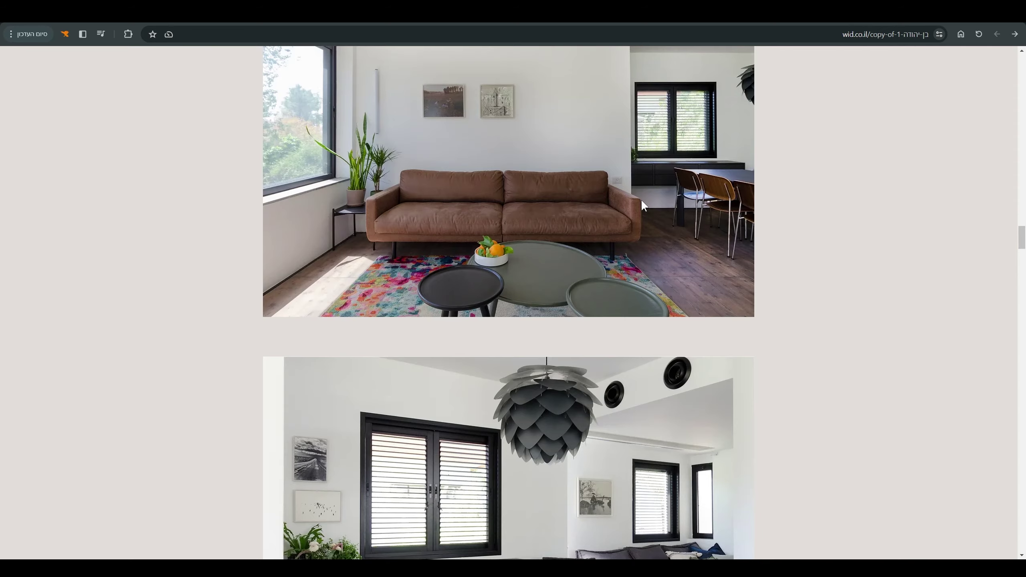
scroll(638, 219, down, 8)
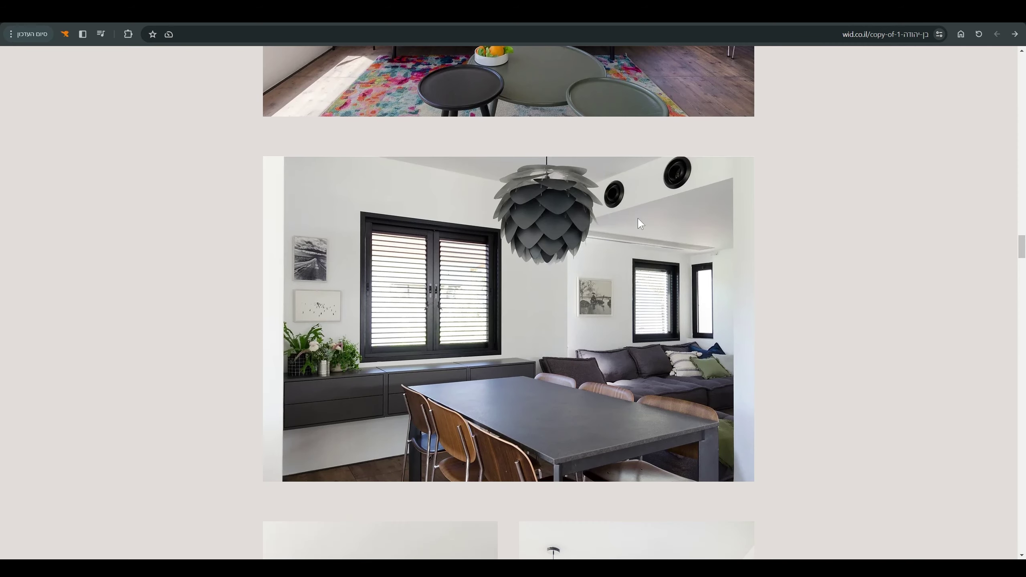
Browse the interior design project photos on wid.co.il, looking over the dining, living and kitchen areas.
scroll(638, 219, up, 4)
scroll(638, 220, down, 20)
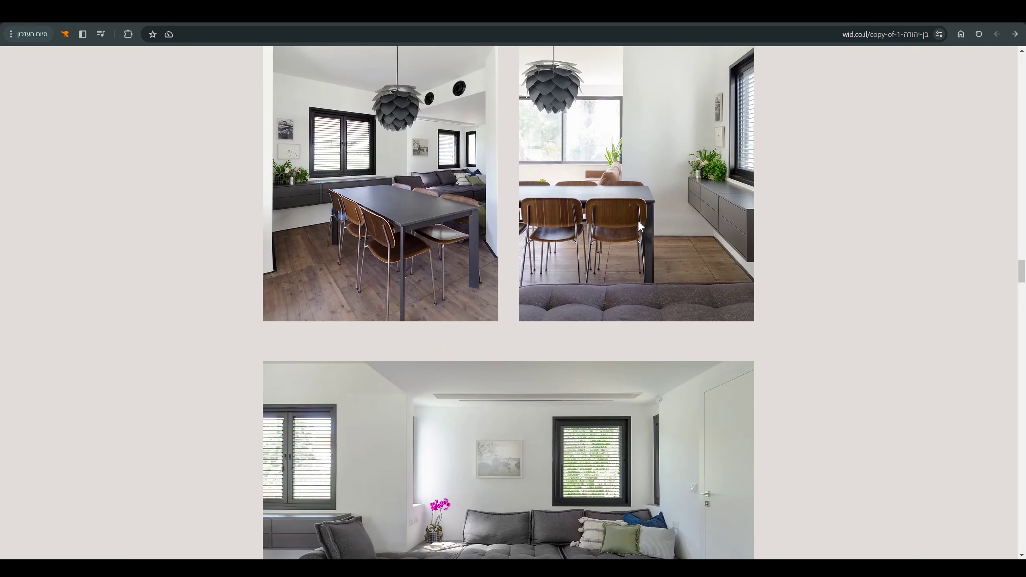
scroll(639, 221, down, 5)
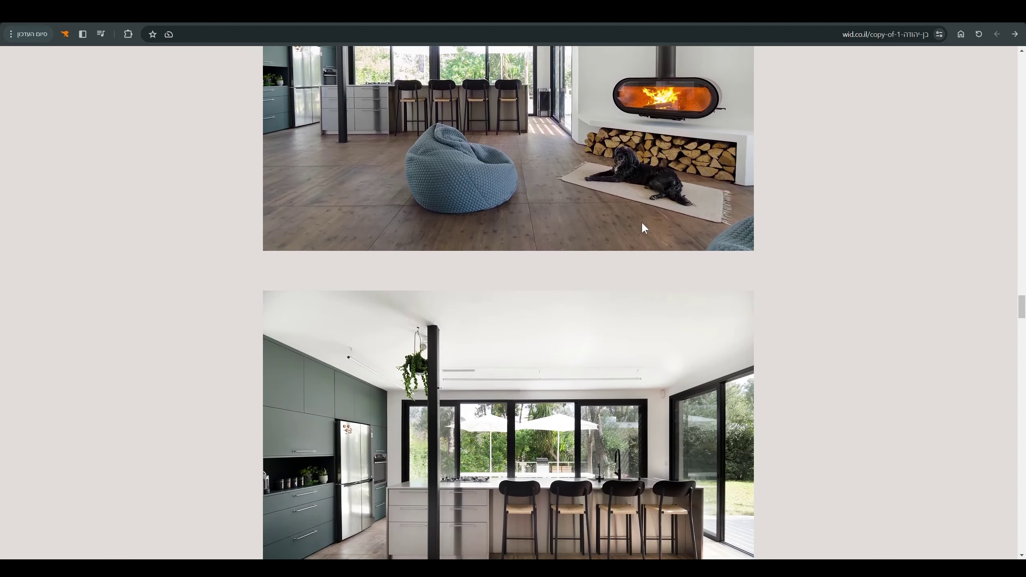
scroll(642, 222, up, 12)
scroll(642, 223, up, 15)
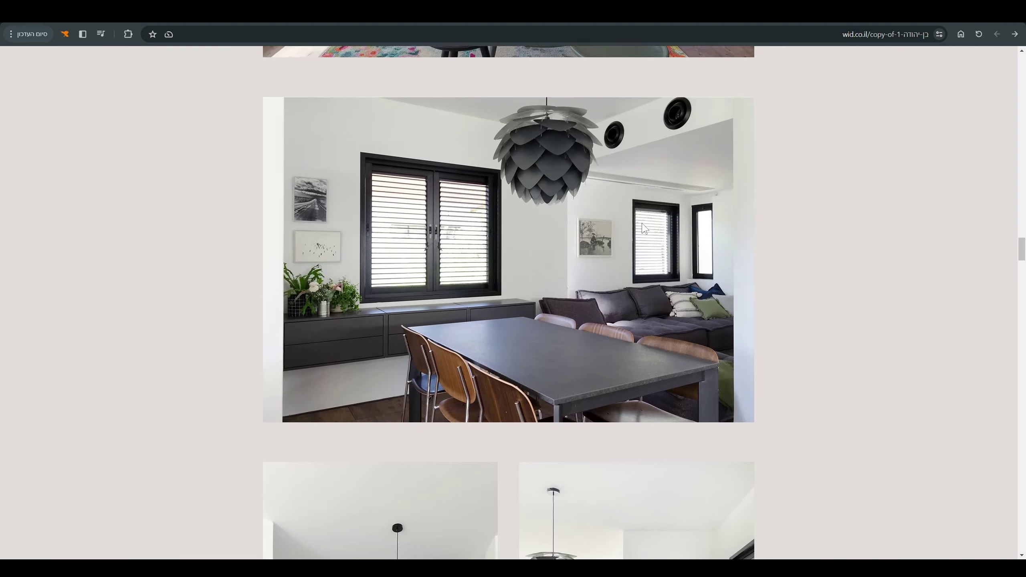
scroll(644, 226, up, 8)
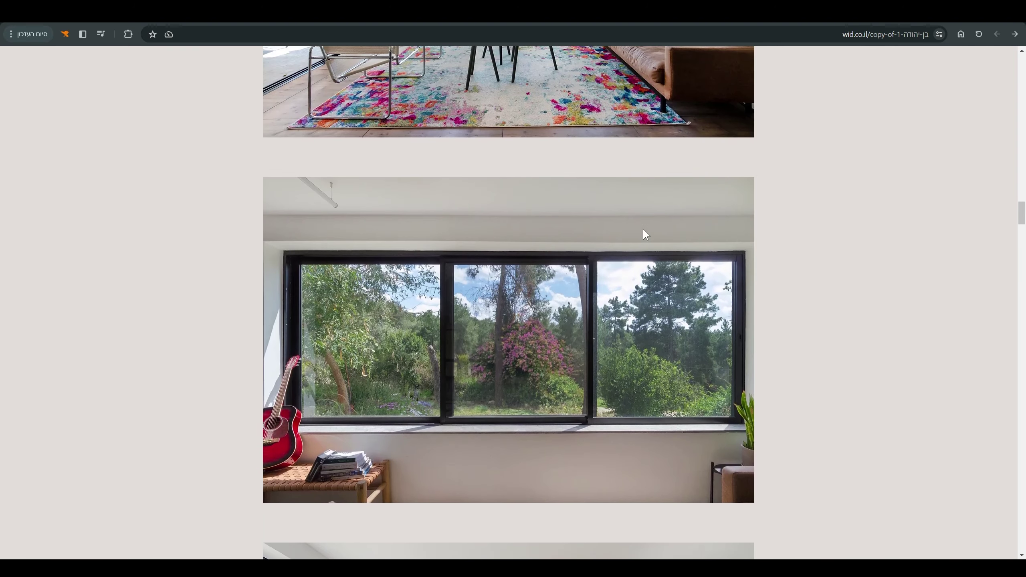